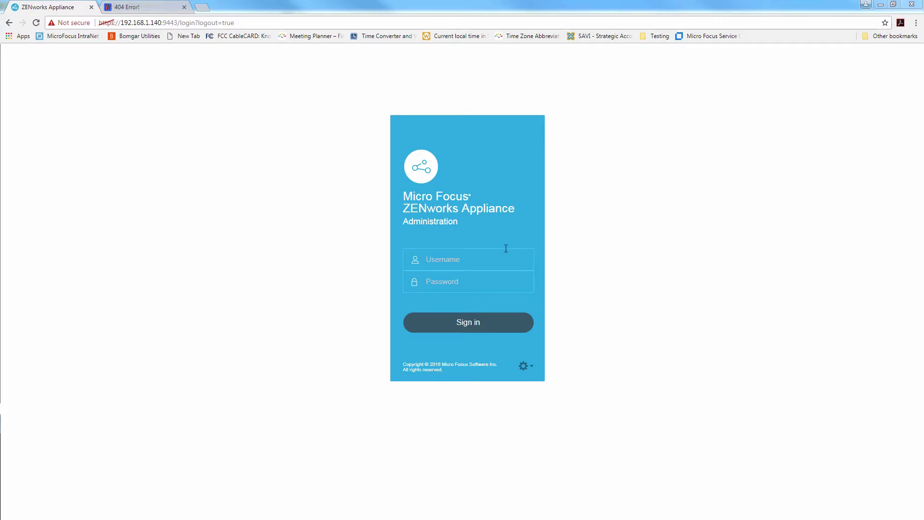
Sign in to ZENworks Appliance Administration as zenadmin
click(458, 261)
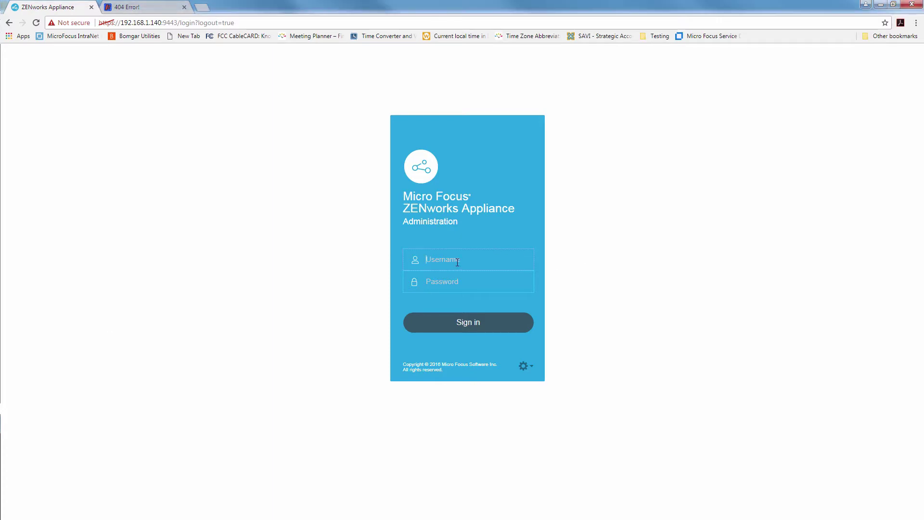
text(zenadmin)
key(Tab)
text(••••••)
key(Return)
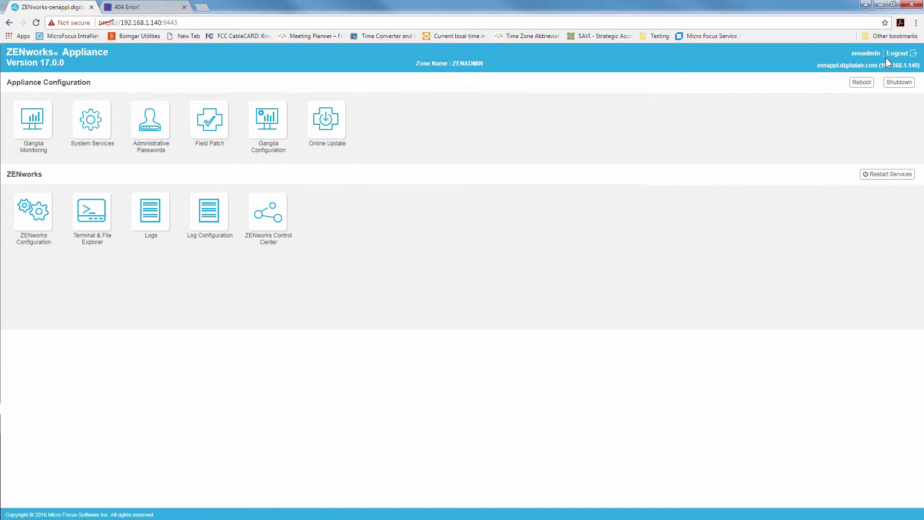
Sign out and sign back in with the root account to compare its tools
click(887, 56)
click(461, 252)
text(ro)
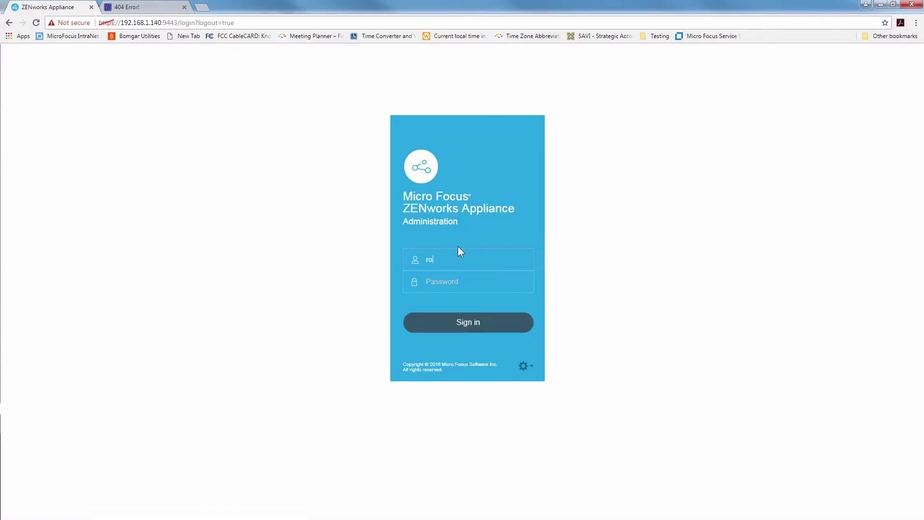
text(********)
key(Return)
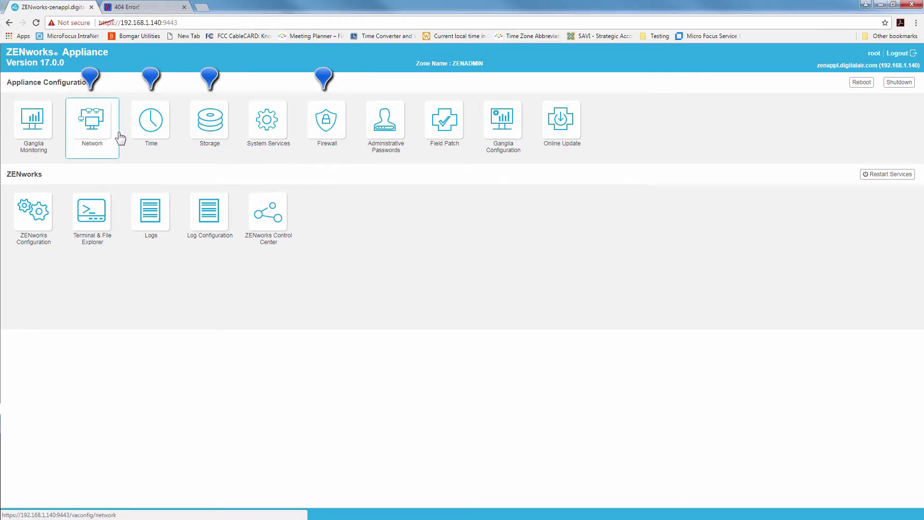
Sign out of root and sign in again as zenadmin
click(898, 54)
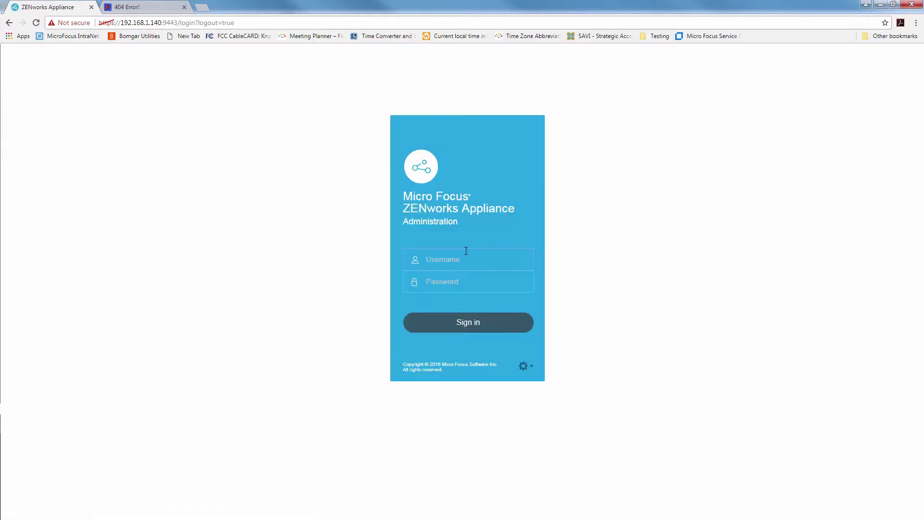
text(zenadmin)
key(Tab)
text(*****)
key(Return)
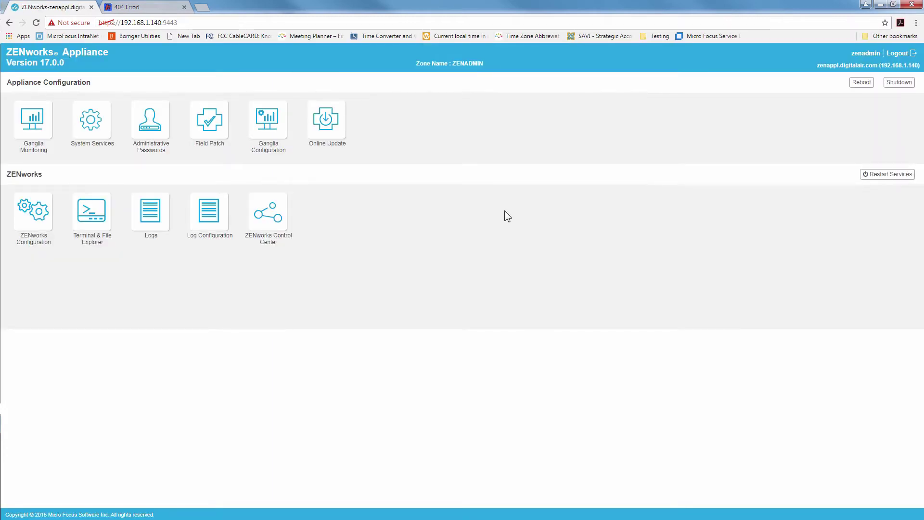
Log in to ZENworks Control Center as Administrator and view Configuration's System Updates list
click(270, 225)
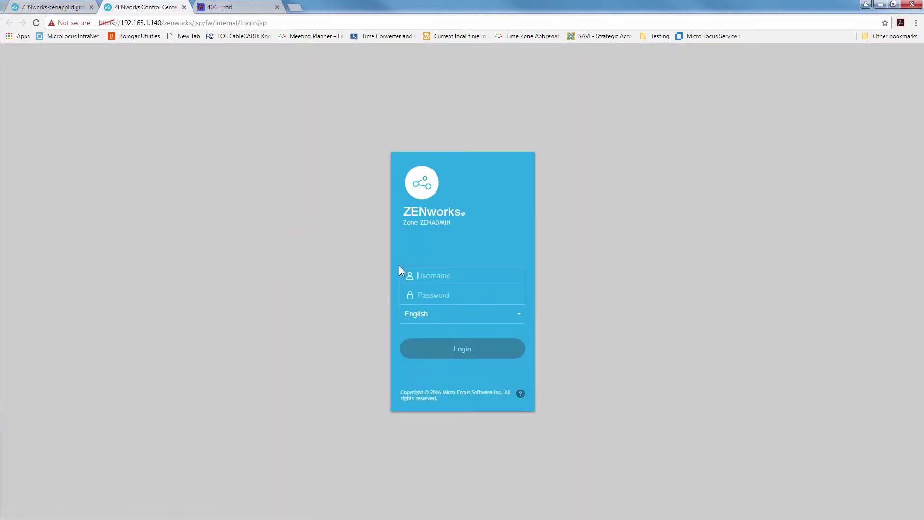
text(Administr)
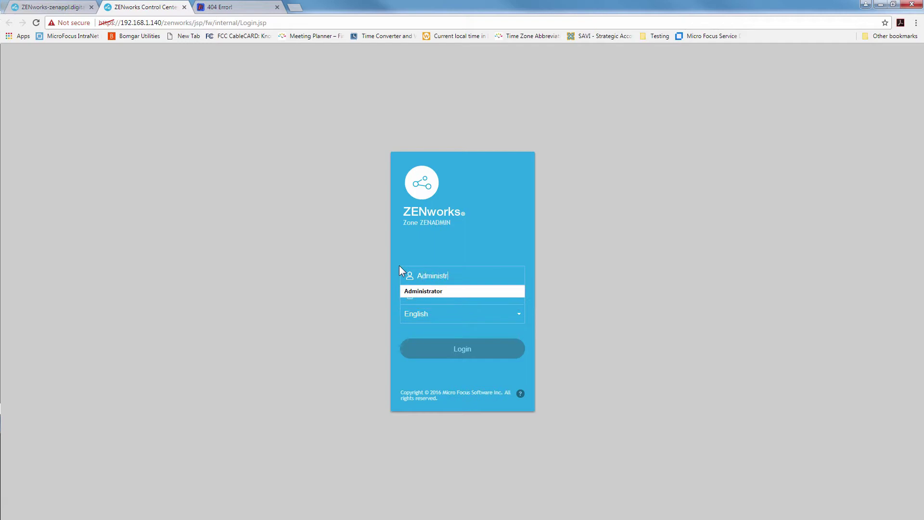
text(ator)
key(Tab)
text(******)
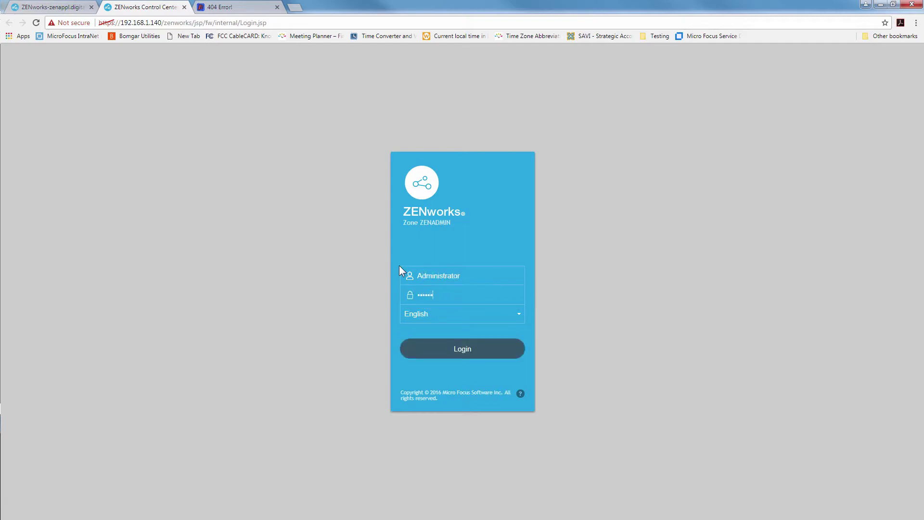
key(Return)
click(33, 258)
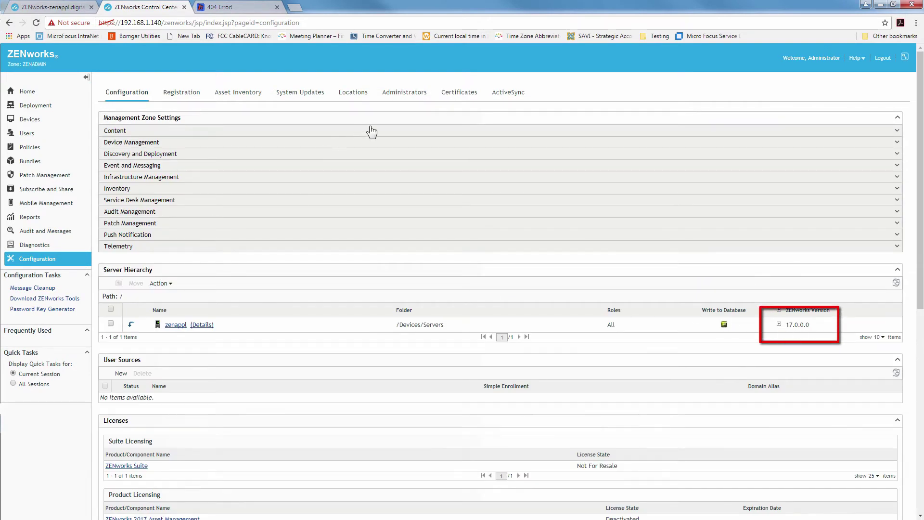
click(303, 93)
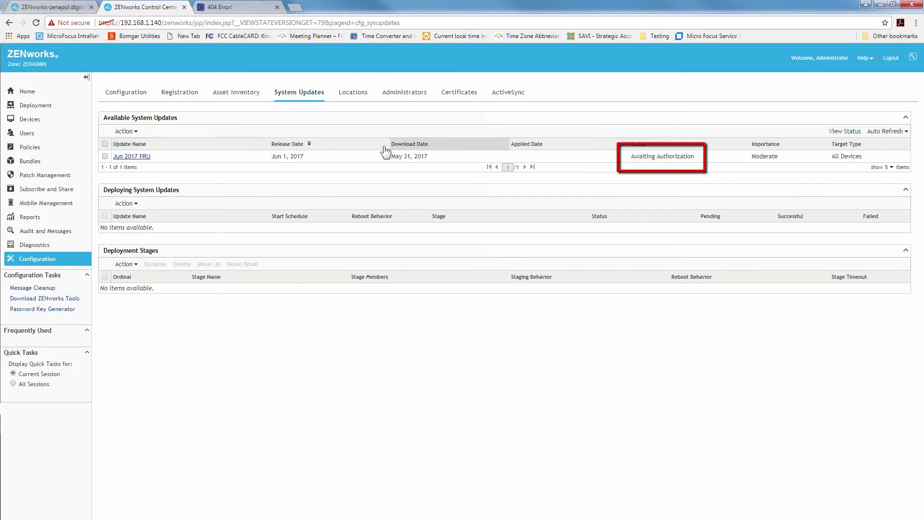
Authorize the Jun 2017 PRU update for deployment
click(105, 157)
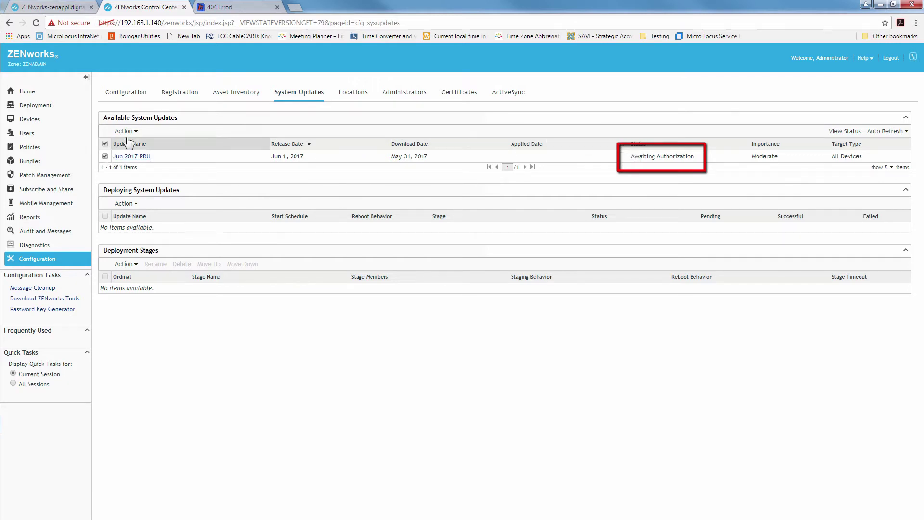
click(125, 131)
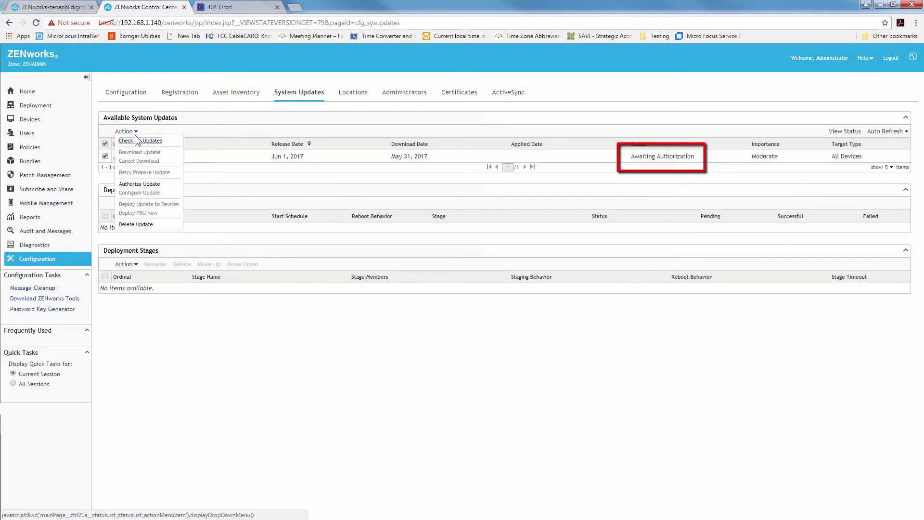
click(140, 184)
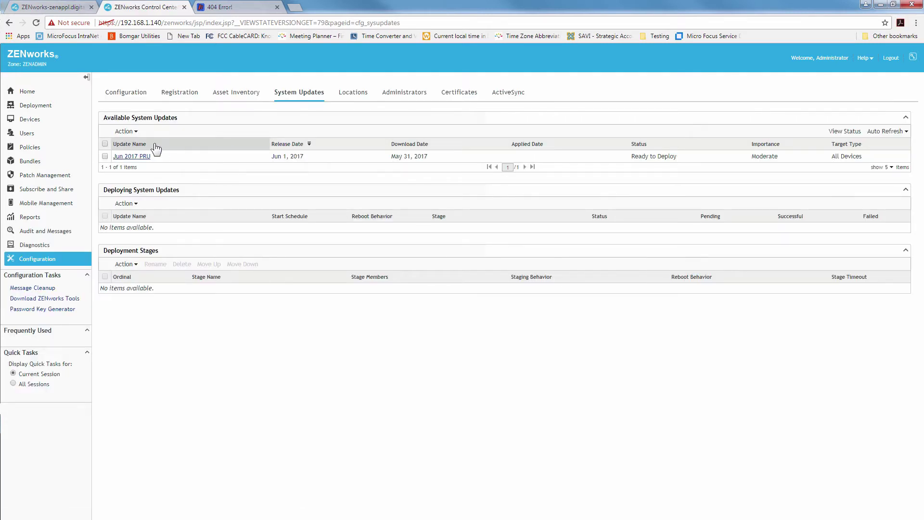
Check for new updates, then select the newly listed ZENworks 2017 Update 1
click(134, 132)
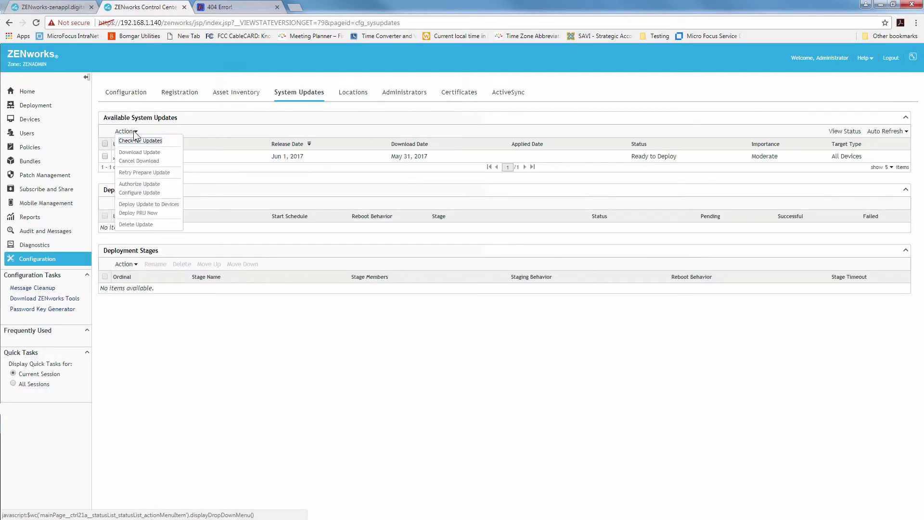
click(139, 140)
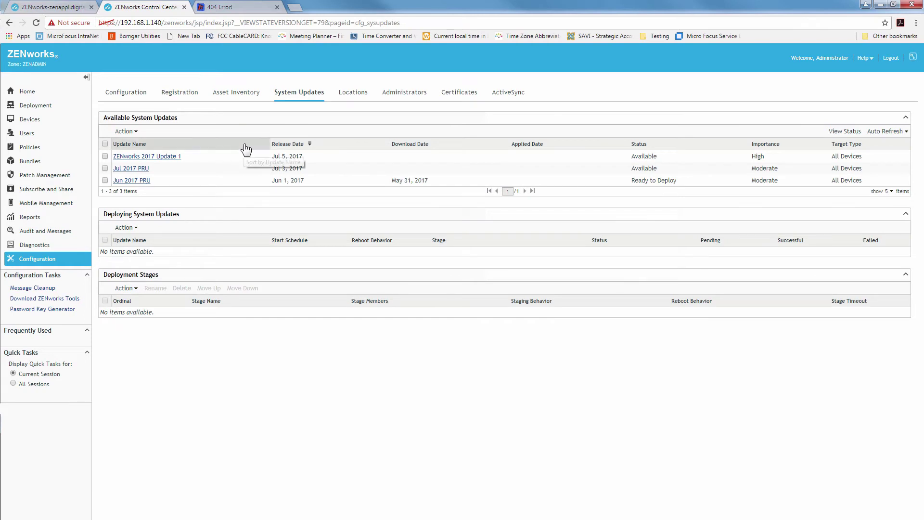
click(105, 156)
click(131, 132)
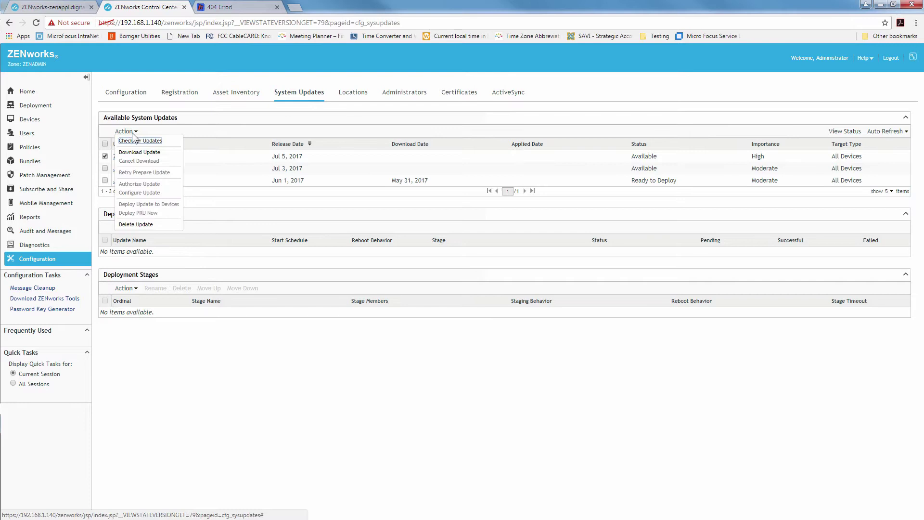
Download ZENworks 2017 Update 1 and wait for its status to reach Preparing
click(140, 152)
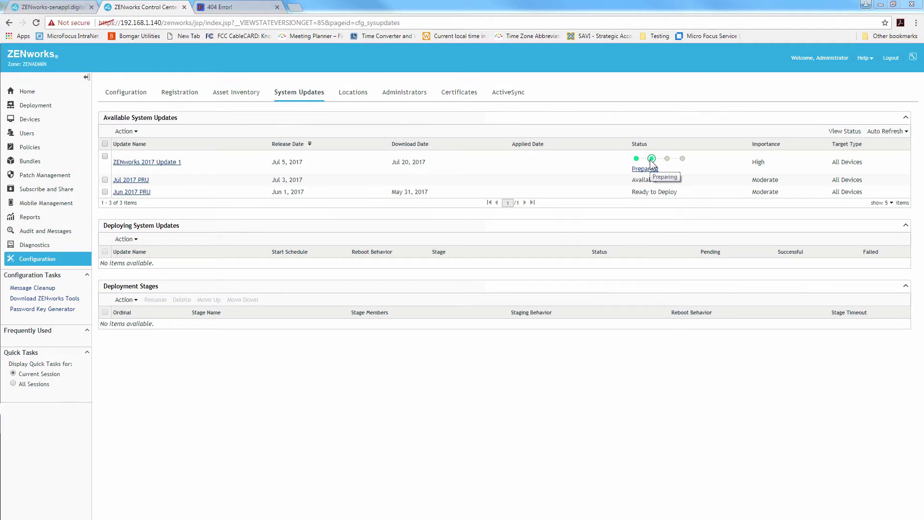
click(135, 132)
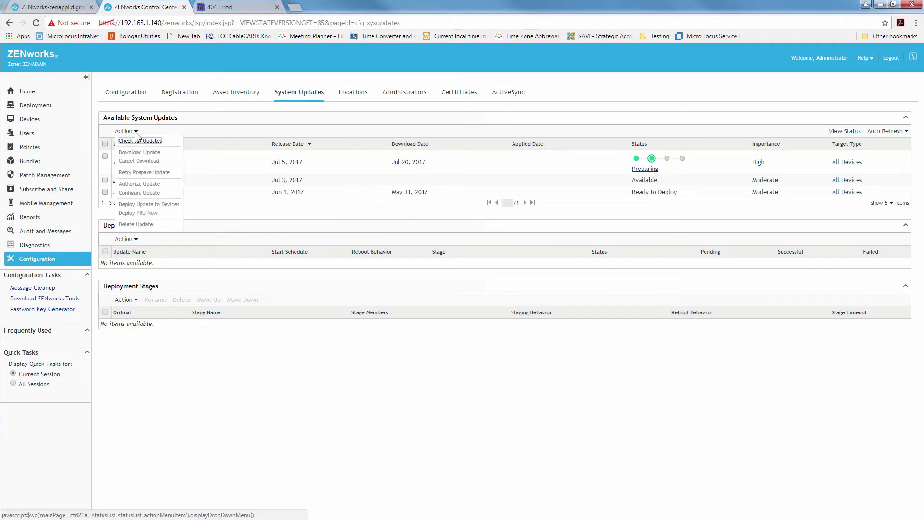
click(137, 166)
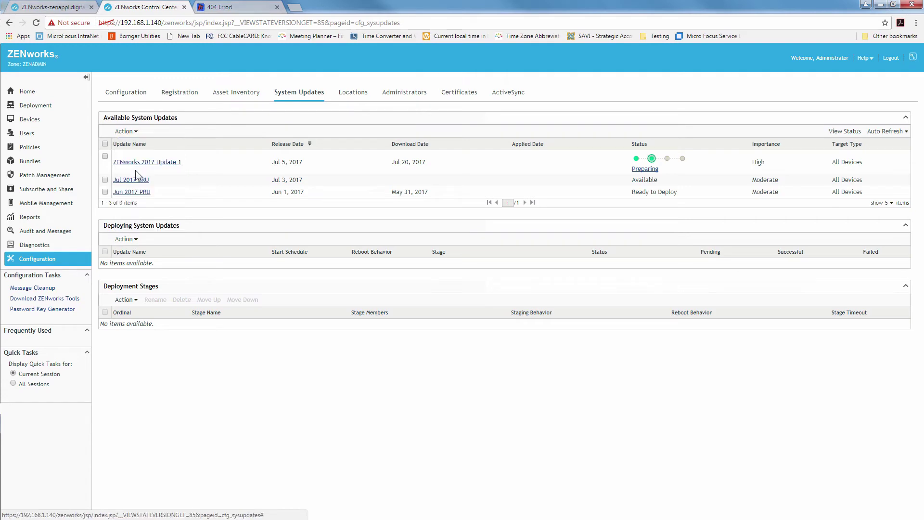
click(136, 134)
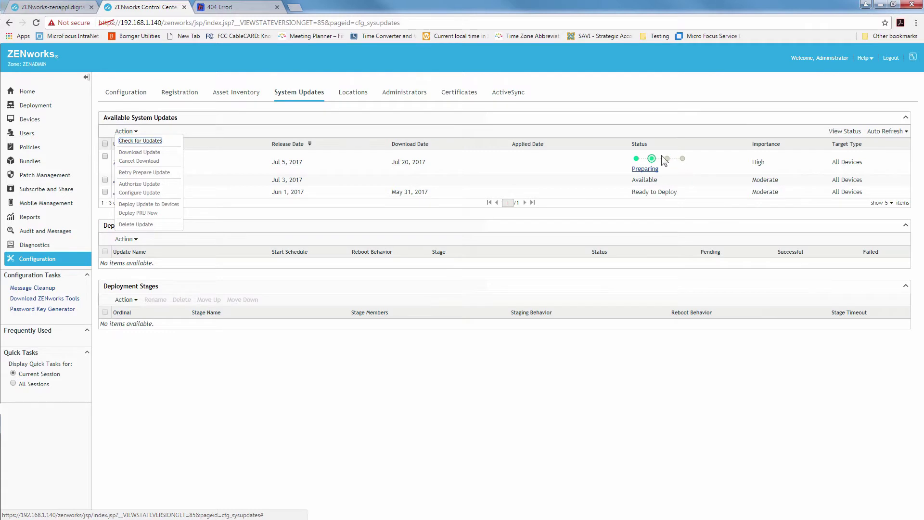
Review Update 1's preparation status details, then close the dialog
click(567, 163)
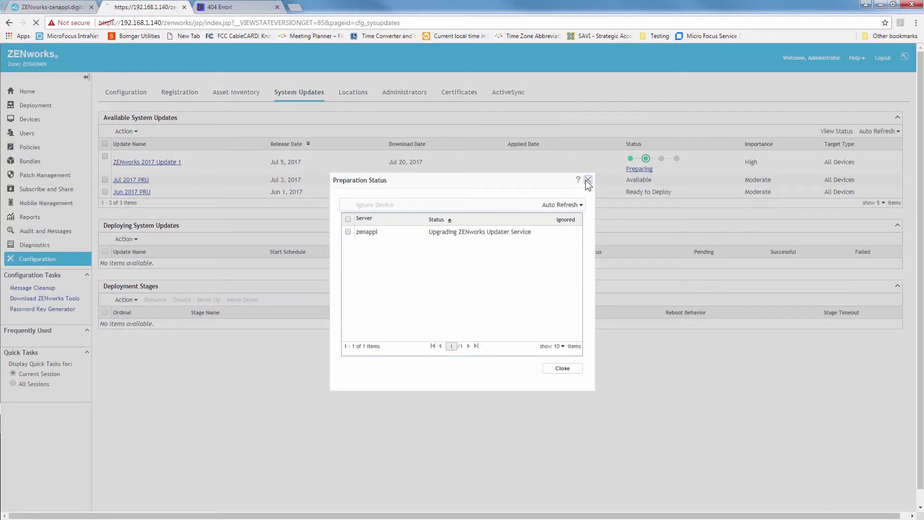
click(645, 112)
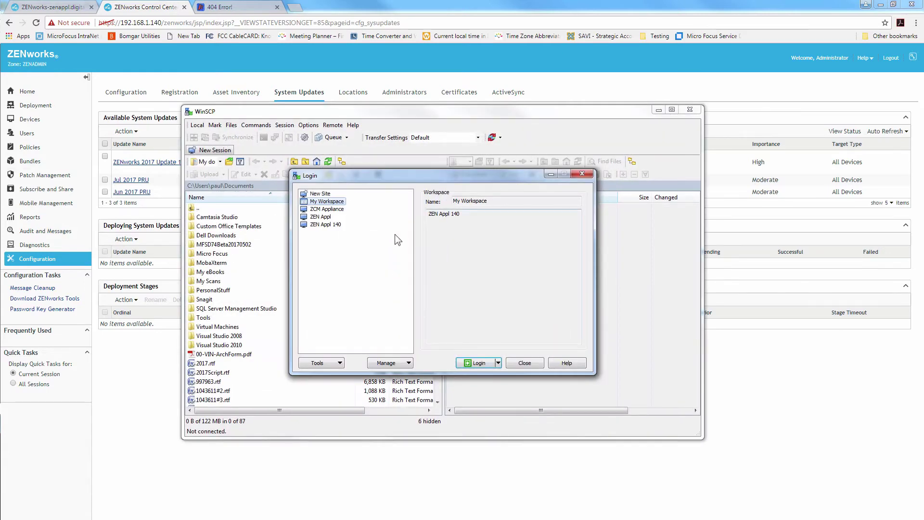
Attempt a WinSCP login to the ZEN Appl 140 site and dismiss the connection-refused error
click(339, 225)
click(477, 362)
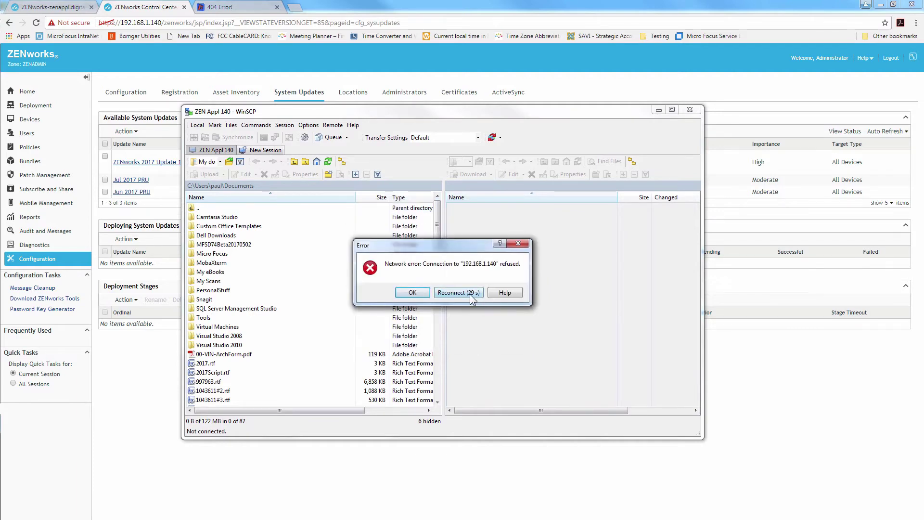
click(413, 293)
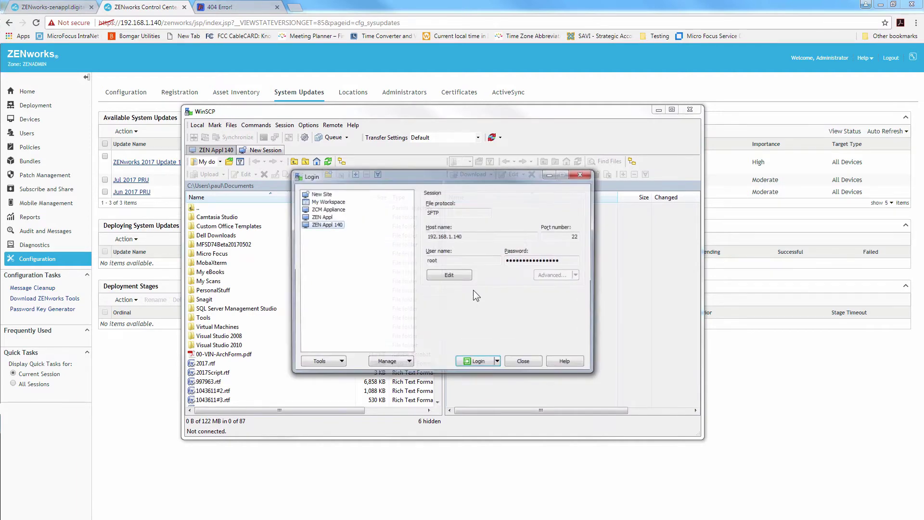
Sign in as zenadmin on the appliance's System Services page
click(612, 82)
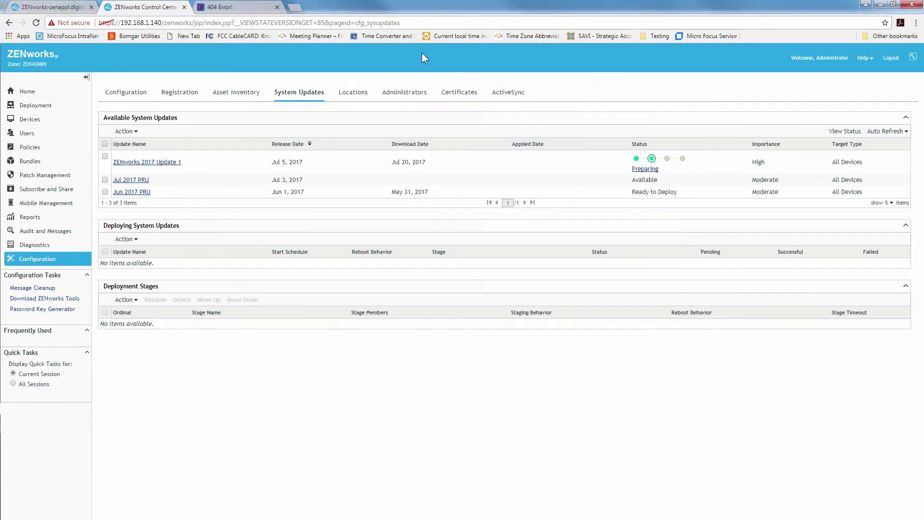
click(54, 7)
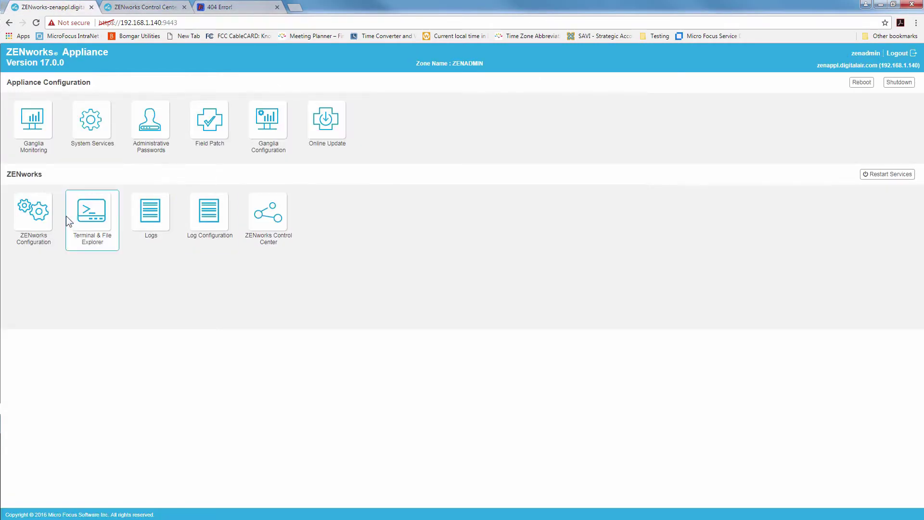
click(89, 141)
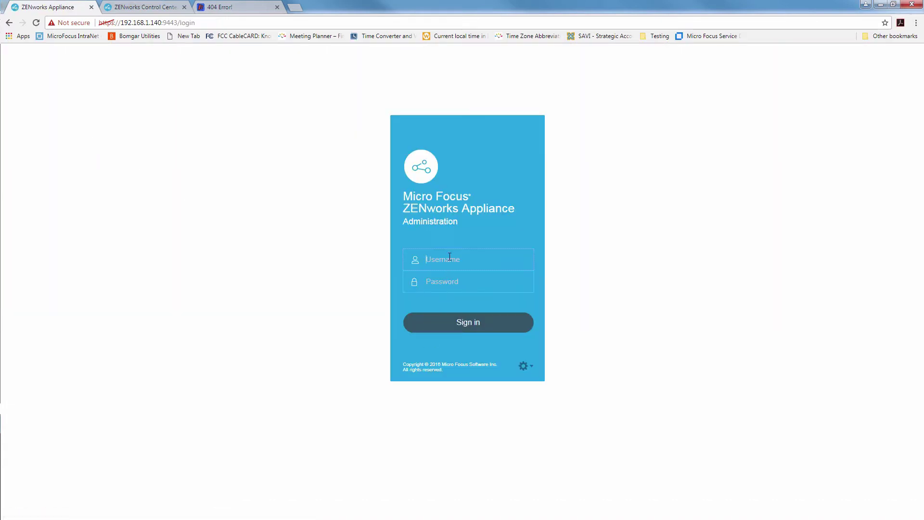
text(zenadmin)
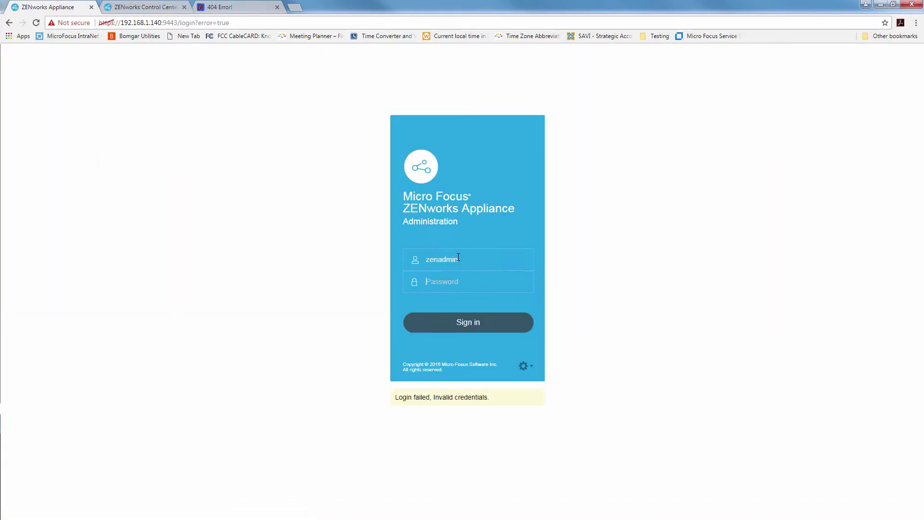
key(Tab)
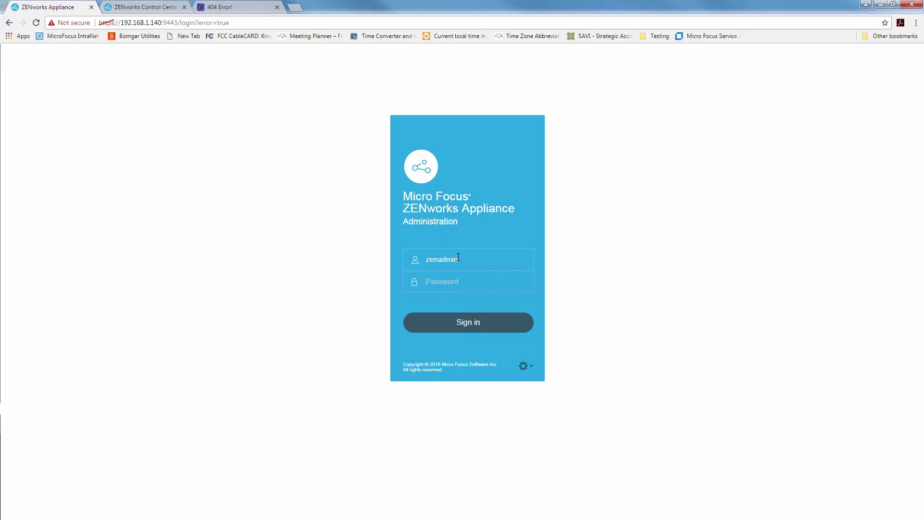
text(n)
key(Return)
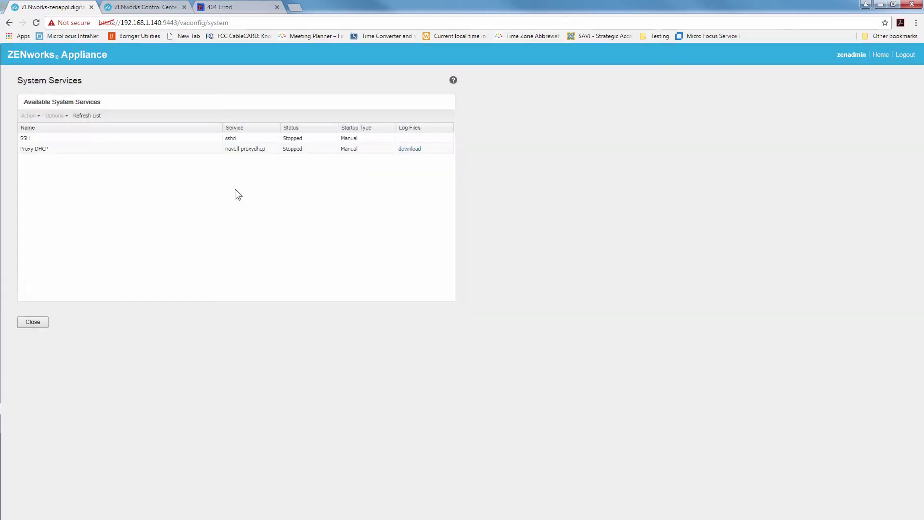
Start the SSH service, then return to WinSCP
click(62, 142)
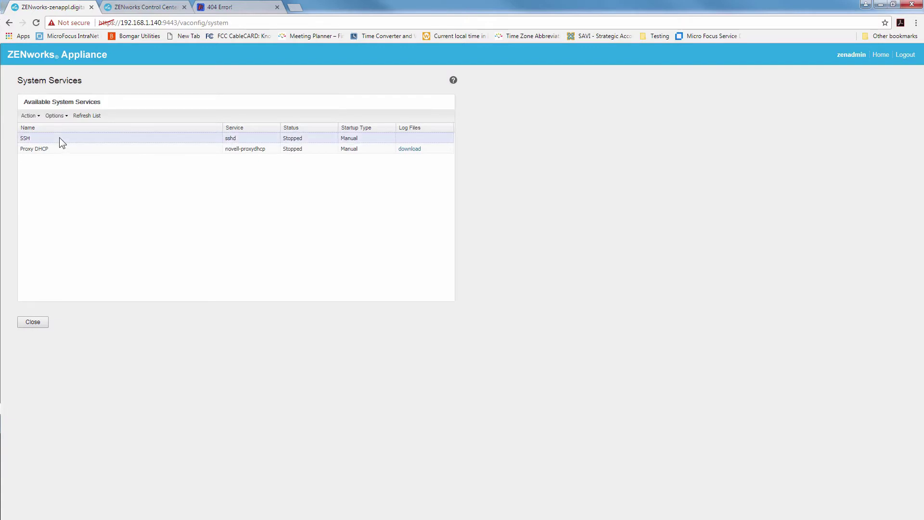
click(29, 116)
click(48, 132)
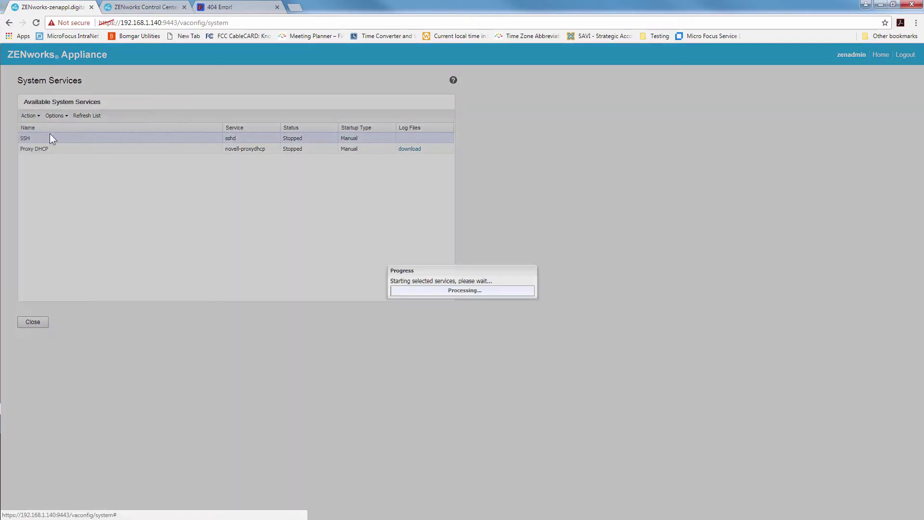
key(alt+Tab)
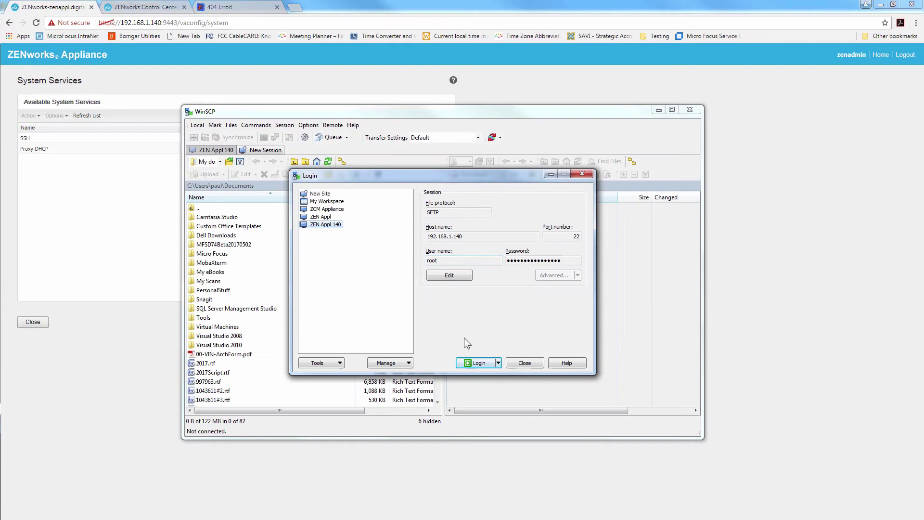
Connect to ZEN Appl 140 and inspect the update package under zenworks/content-repo/system-update
click(477, 363)
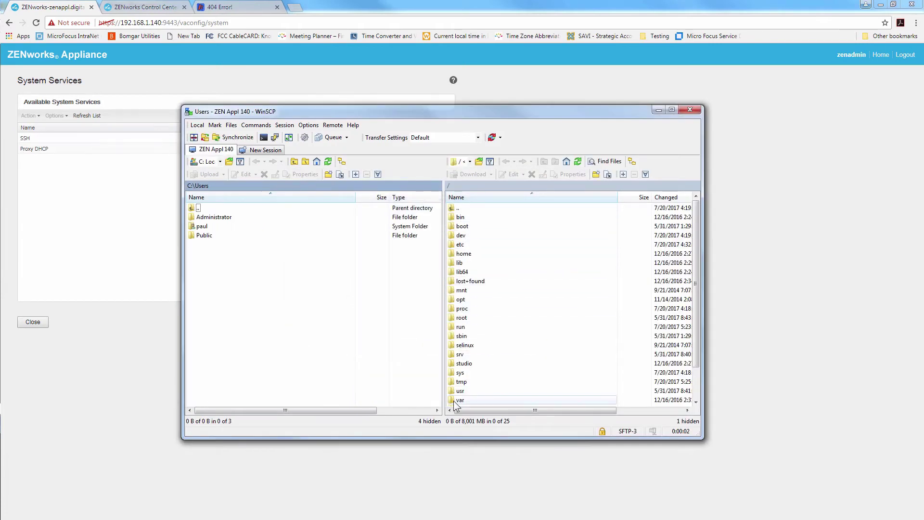
double_click(456, 400)
double_click(455, 301)
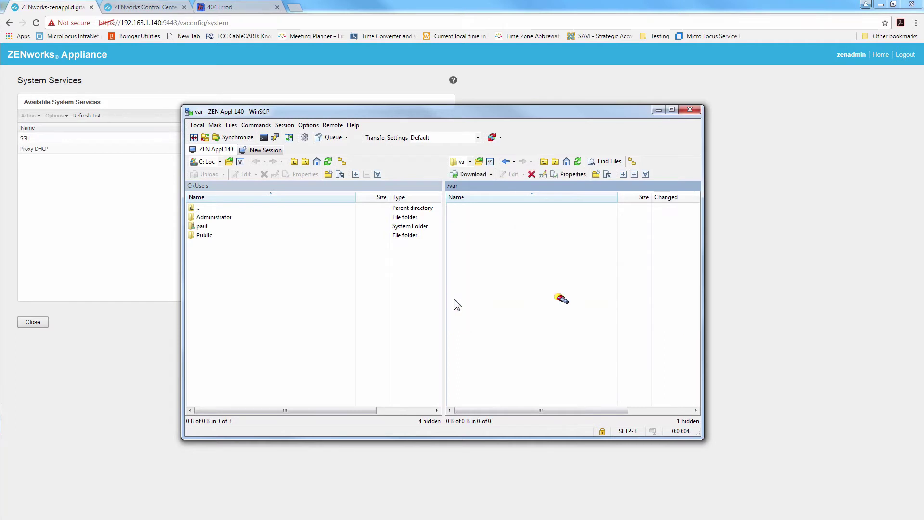
double_click(455, 219)
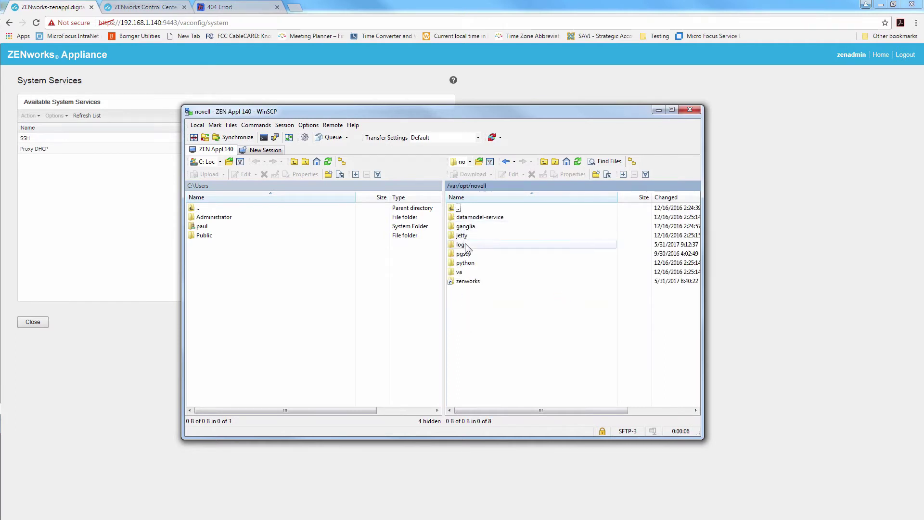
double_click(463, 282)
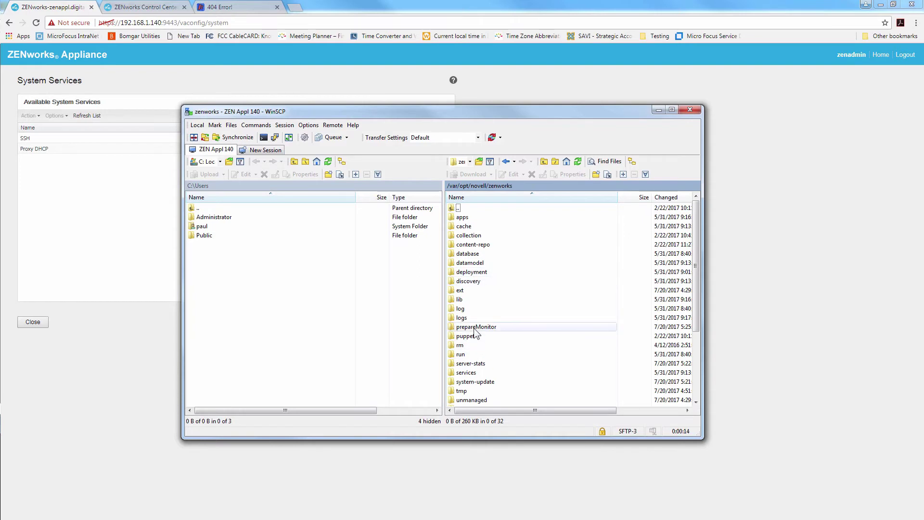
double_click(475, 244)
double_click(475, 236)
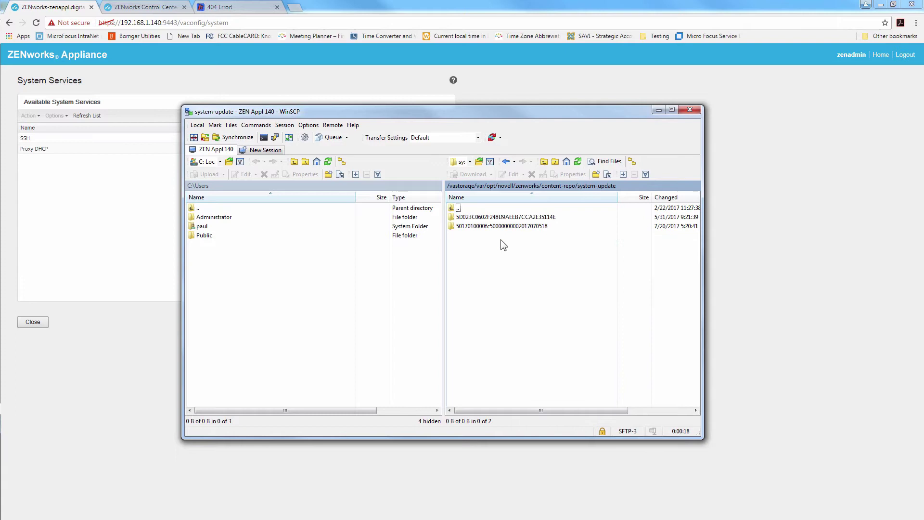
double_click(470, 226)
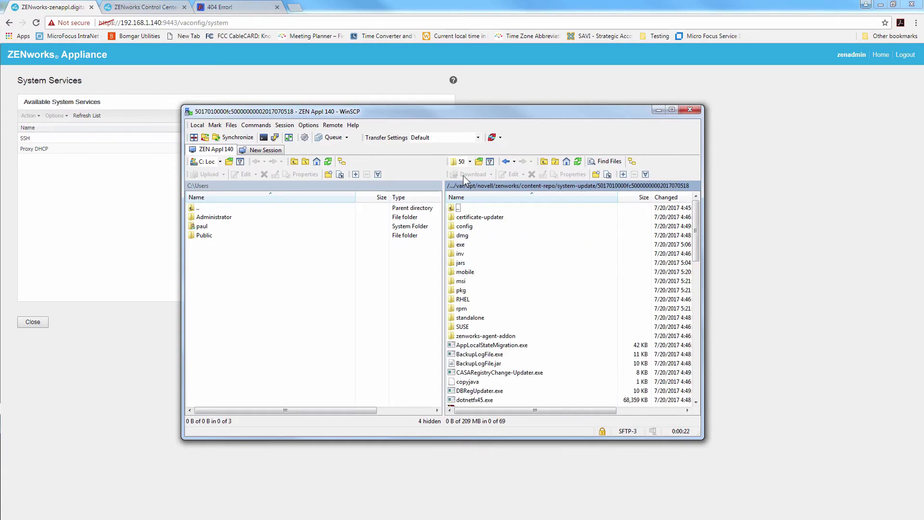
click(514, 186)
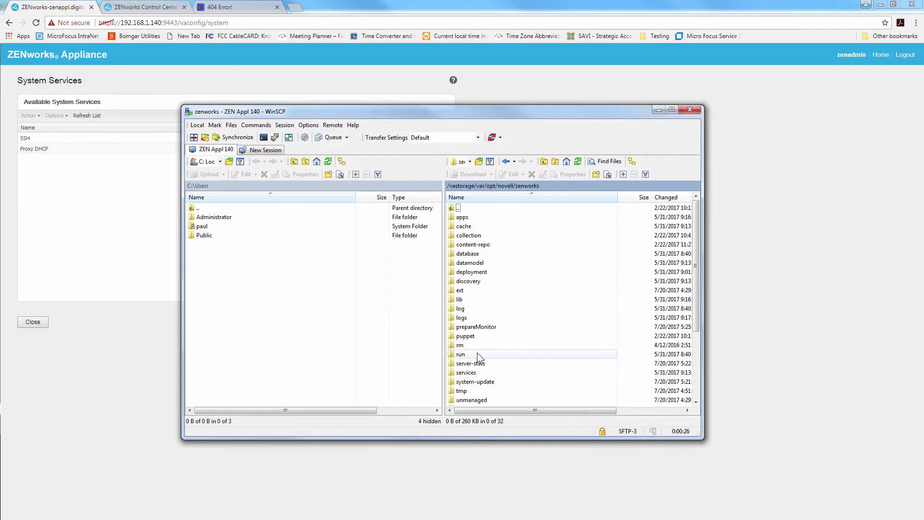
Check the updates-inprocess and updates-prepared files in work/system-update, then return to zenworks
scroll(478, 354, down, 3)
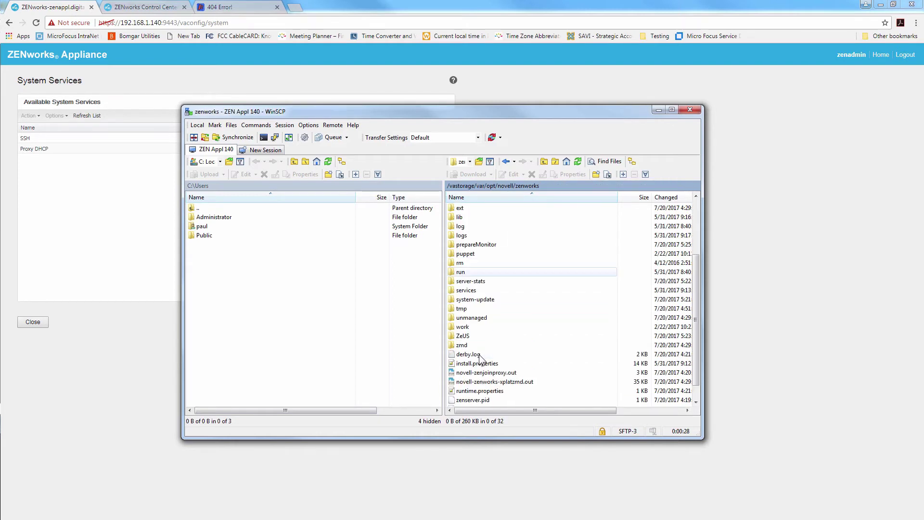
double_click(476, 327)
double_click(473, 239)
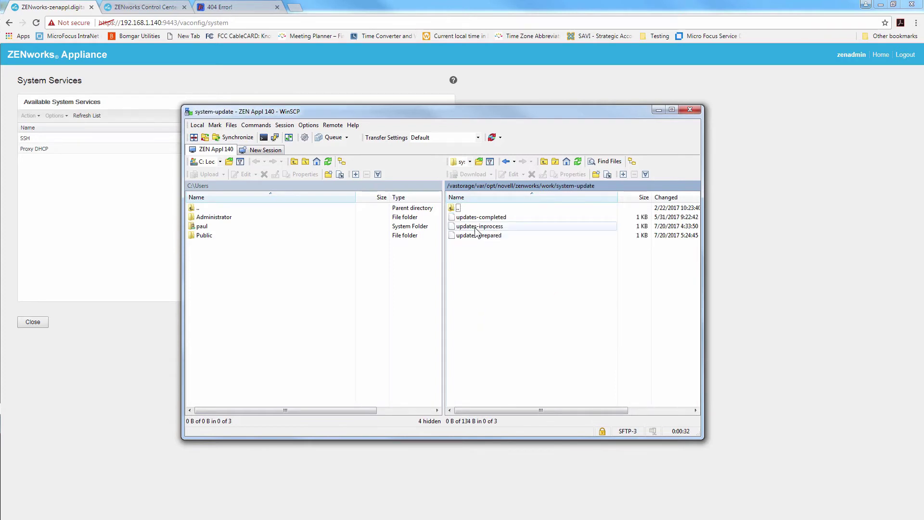
double_click(475, 227)
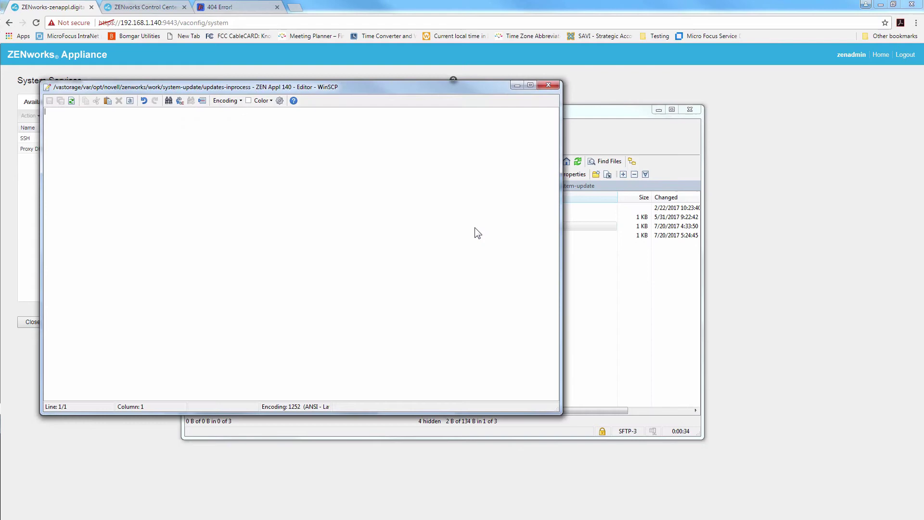
click(547, 85)
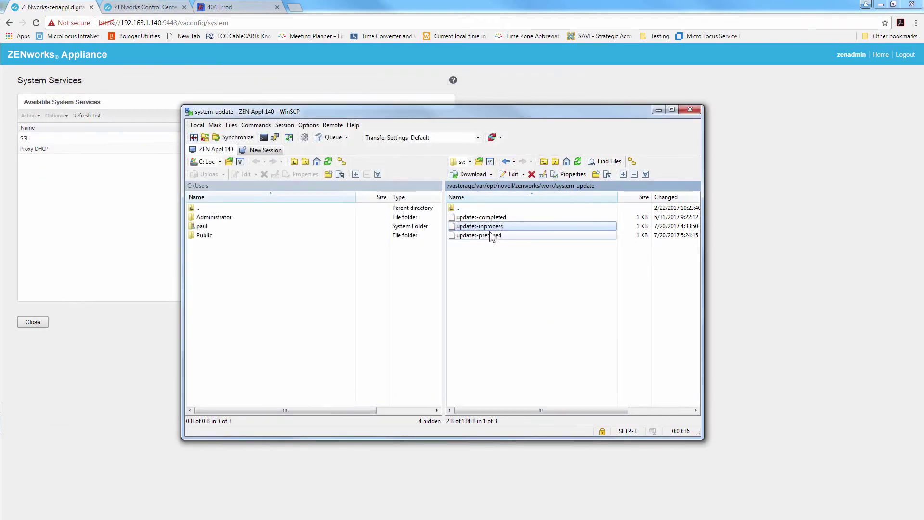
double_click(484, 235)
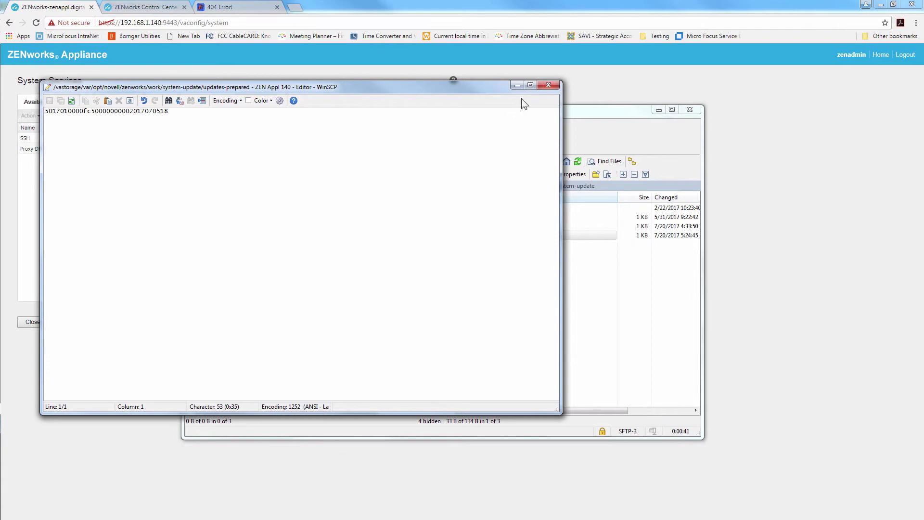
click(548, 85)
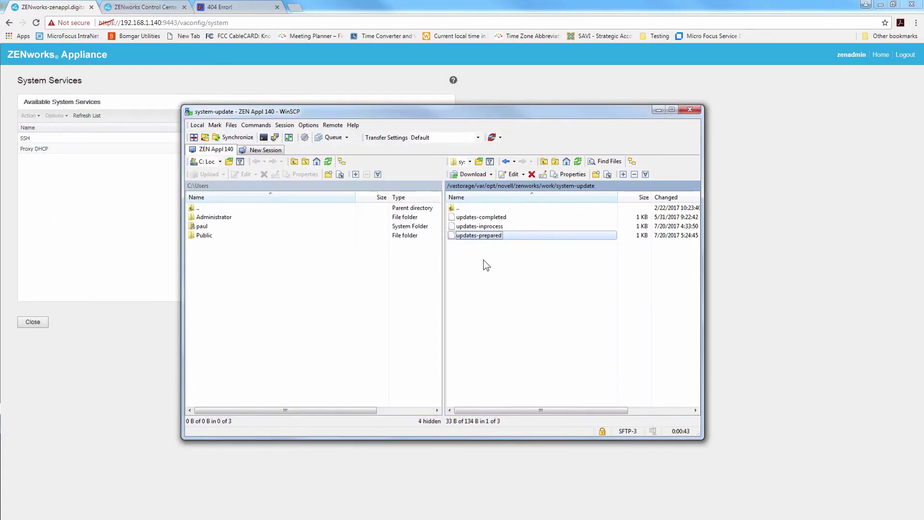
click(536, 186)
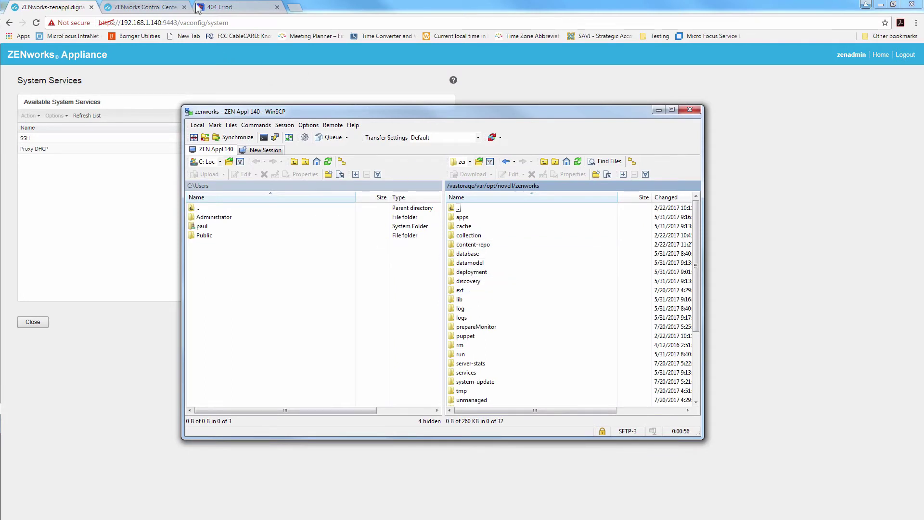
Authorize ZENworks 2017 Update 1 in the System Updates list
click(152, 7)
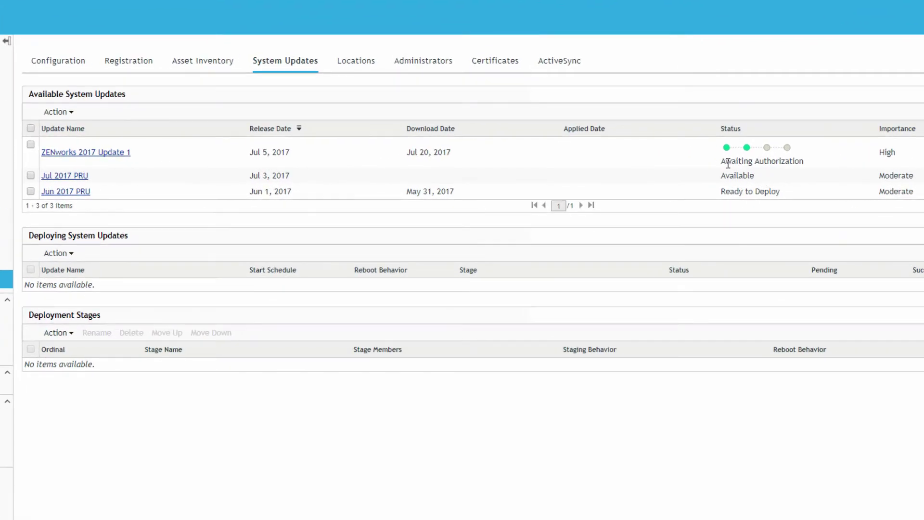
click(32, 144)
click(57, 112)
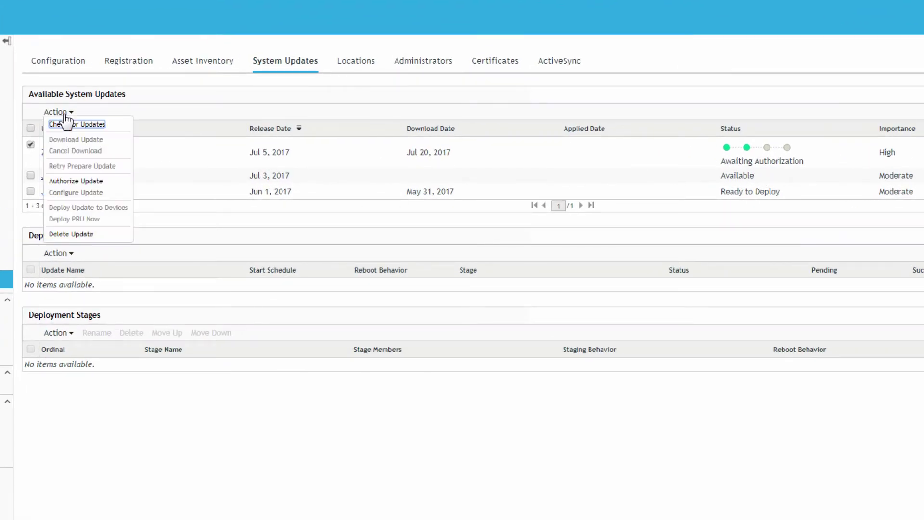
click(84, 181)
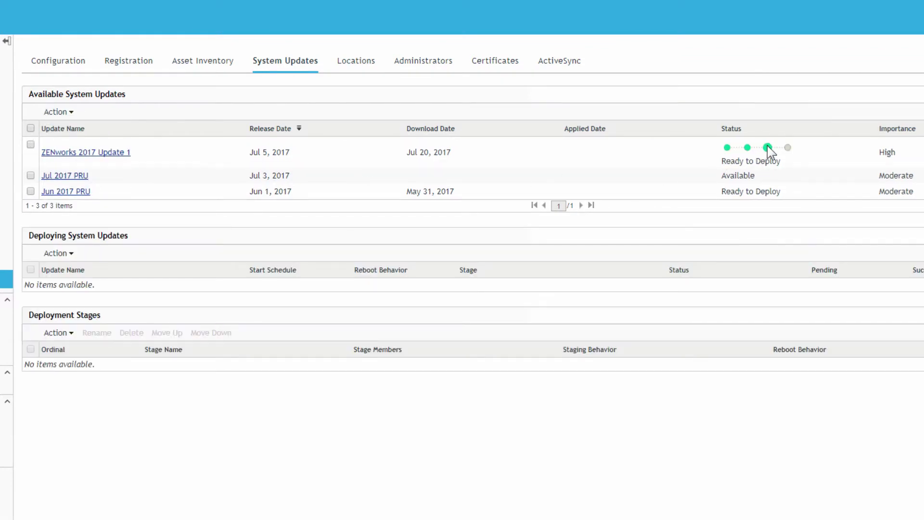
Select ZENworks 2017 Update 1 again and bring up its actions
mouse_move(770, 150)
click(30, 144)
click(71, 113)
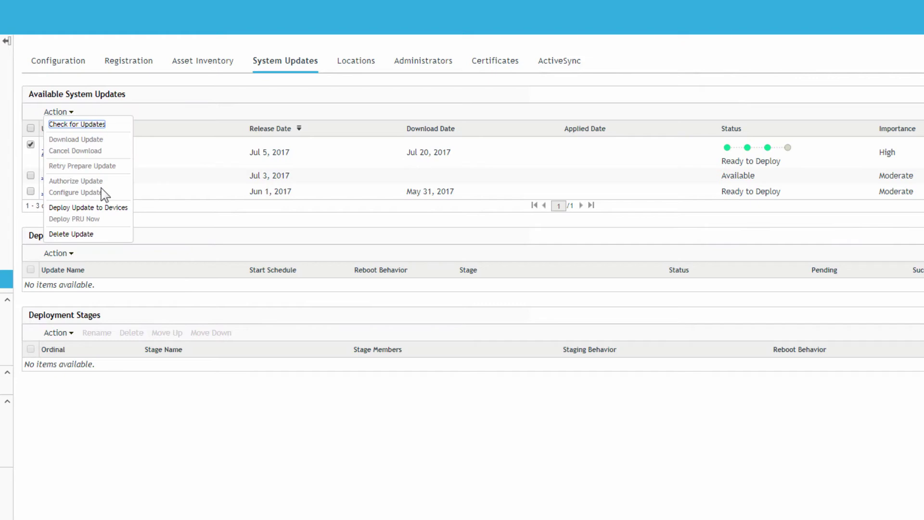
Start deploying Update 1, keep Prompt user to reboot, and target zenappl from /Devices/Servers
click(100, 208)
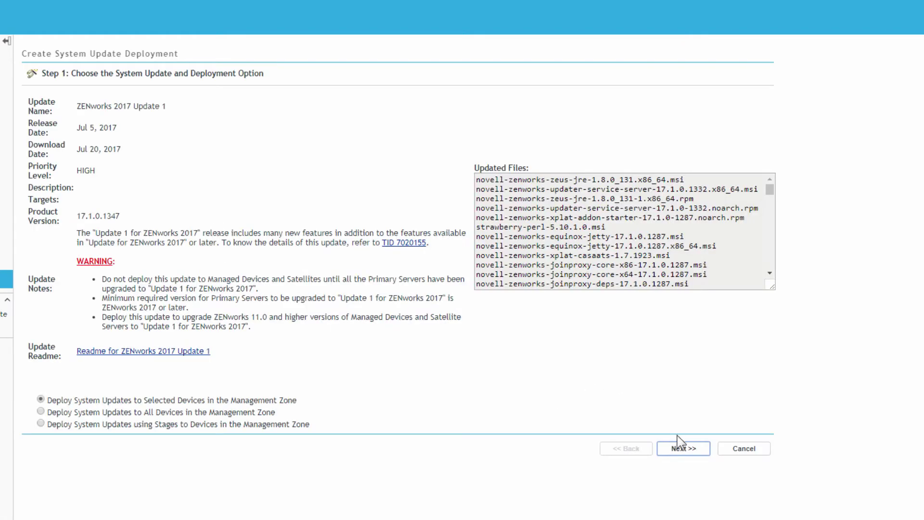
click(678, 449)
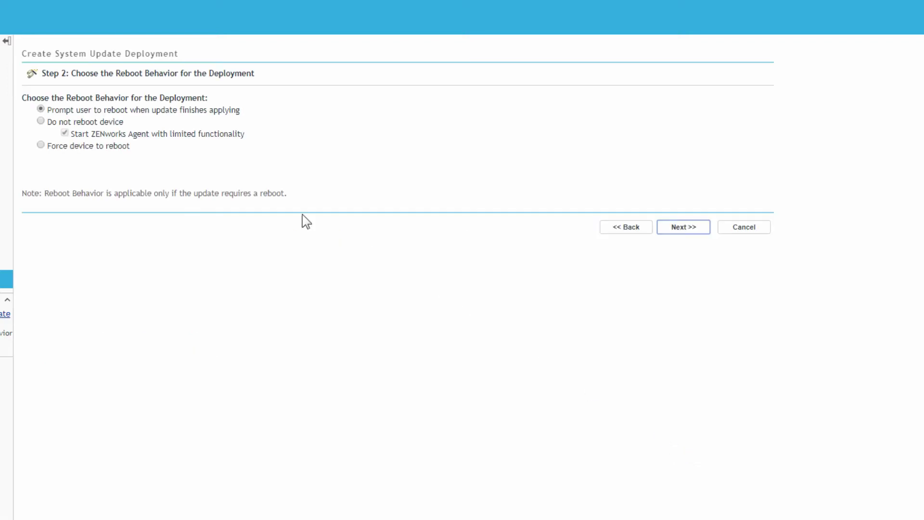
click(683, 231)
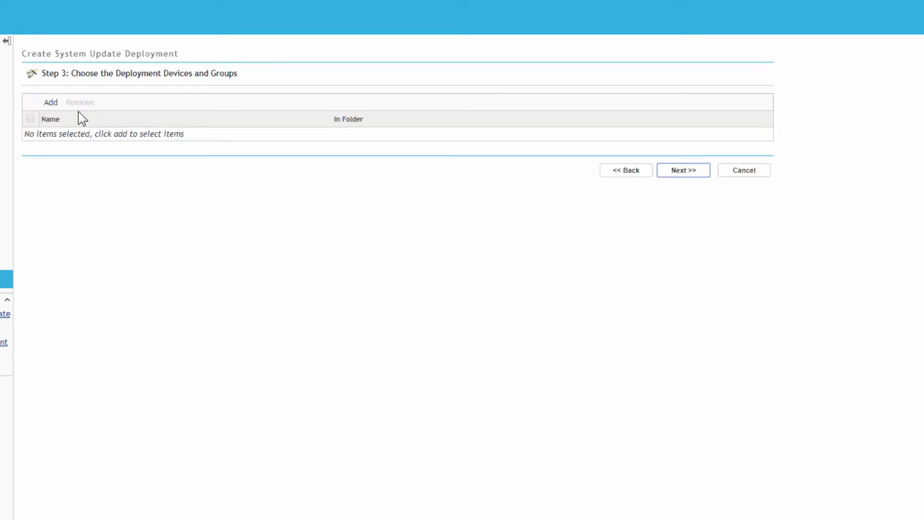
click(54, 104)
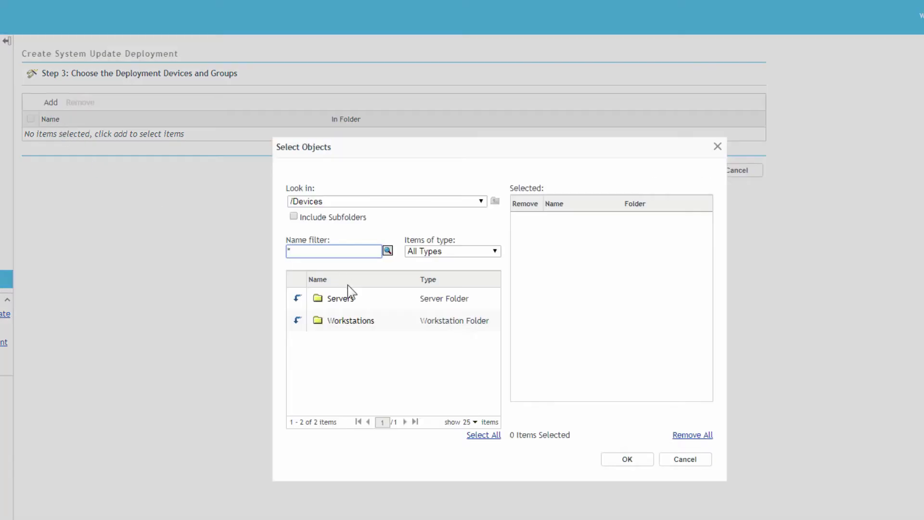
click(297, 299)
drag(490, 295, 491, 385)
click(337, 389)
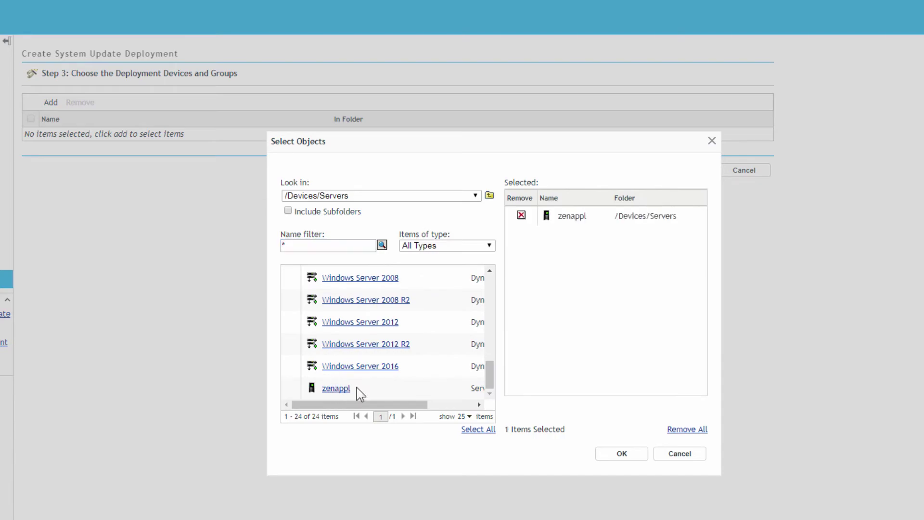
click(626, 454)
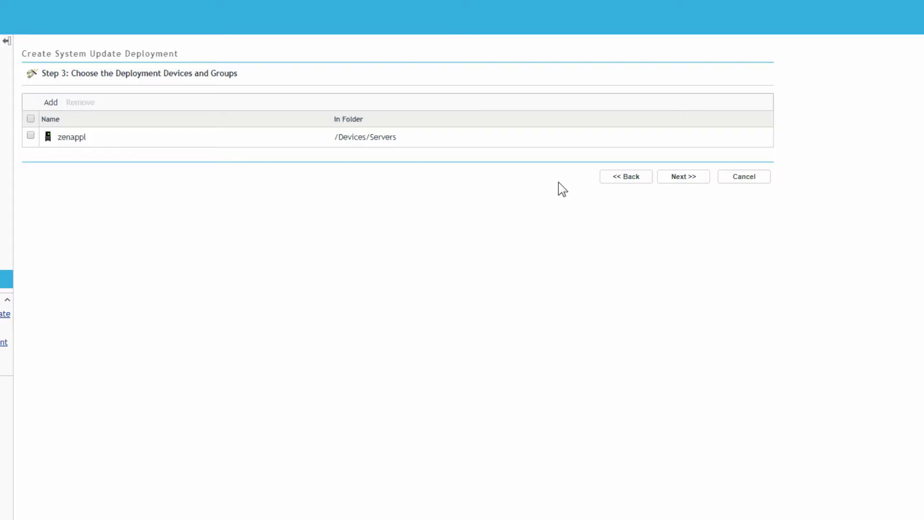
Set the deployment schedule type to Now and continue to the review step
click(681, 177)
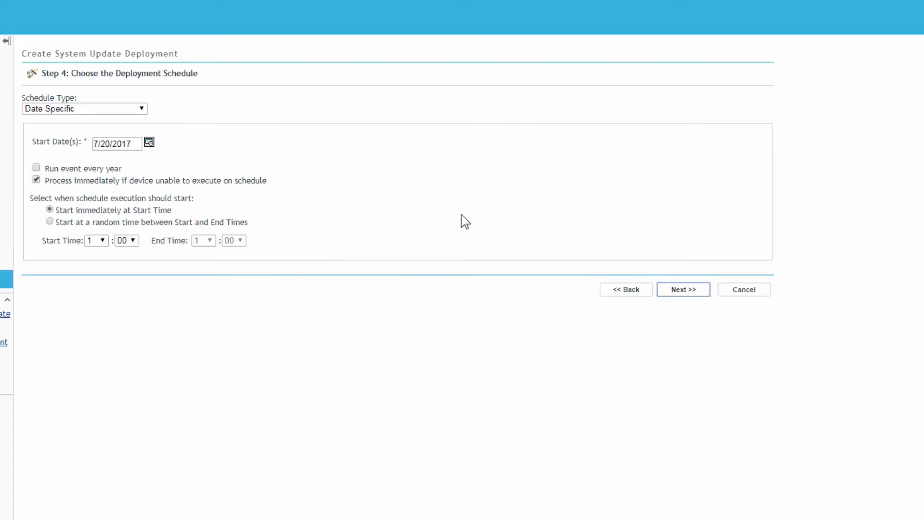
click(142, 108)
click(140, 119)
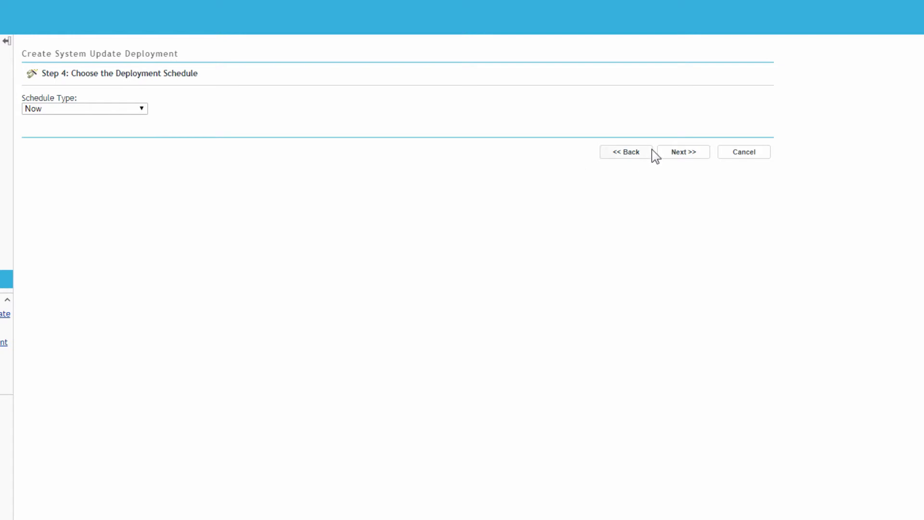
click(690, 152)
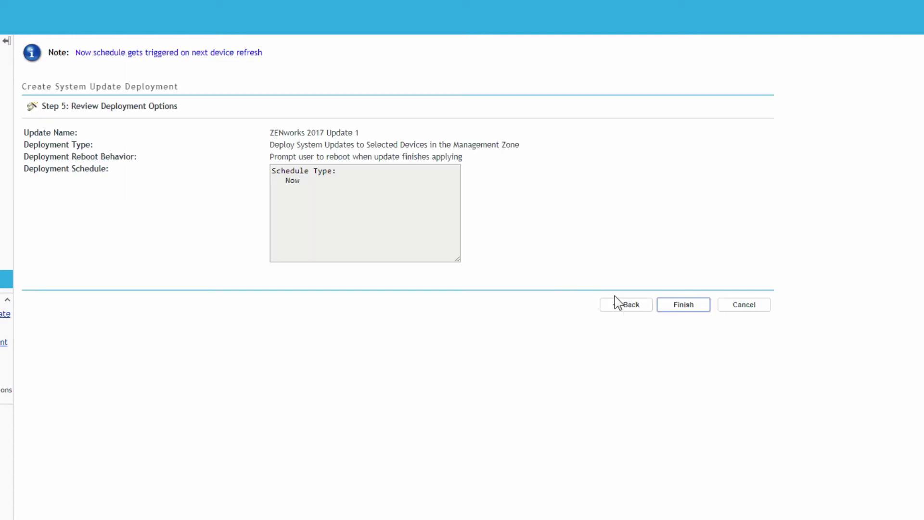
Finish the Update 1 deployment, copy the port 7444 status URL, and dismiss the Status Link notice
click(671, 303)
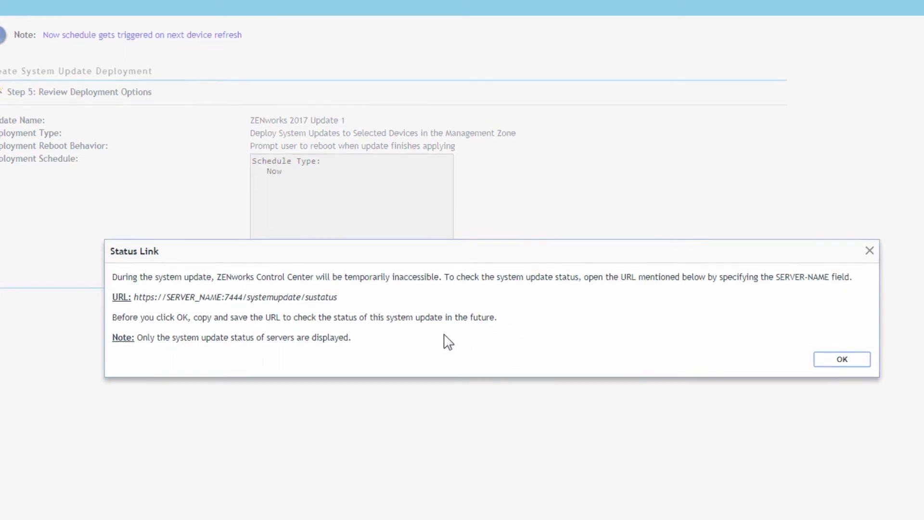
mouse_move(367, 300)
mouse_down()
mouse_move(48, 295)
mouse_move(124, 295)
mouse_up()
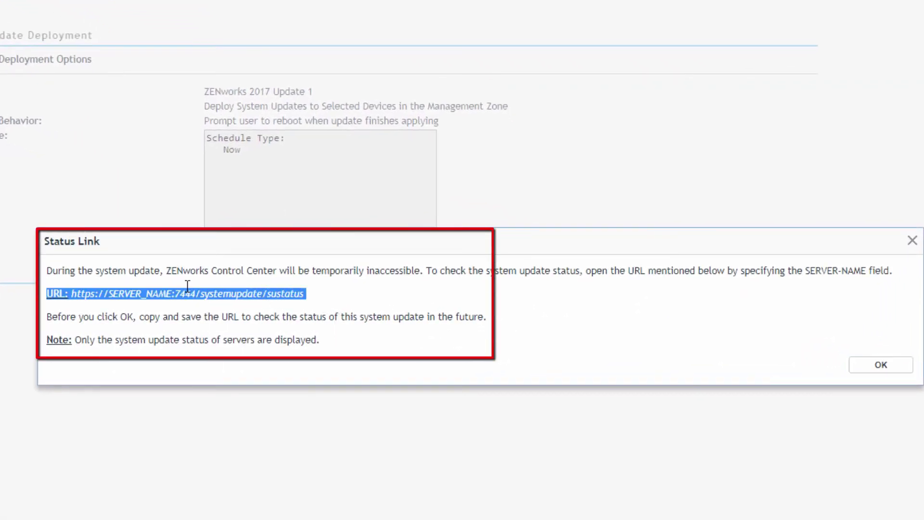
drag(63, 292, 73, 292)
click(279, 291)
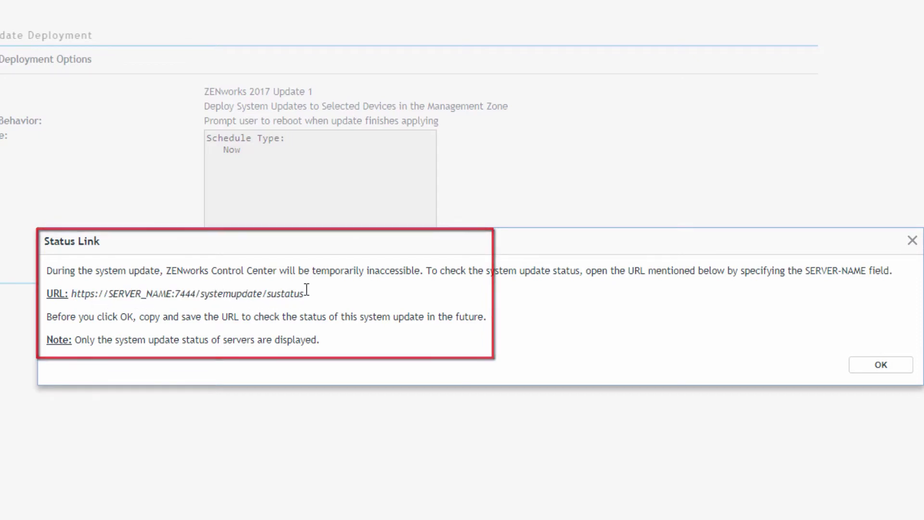
drag(304, 292, 159, 291)
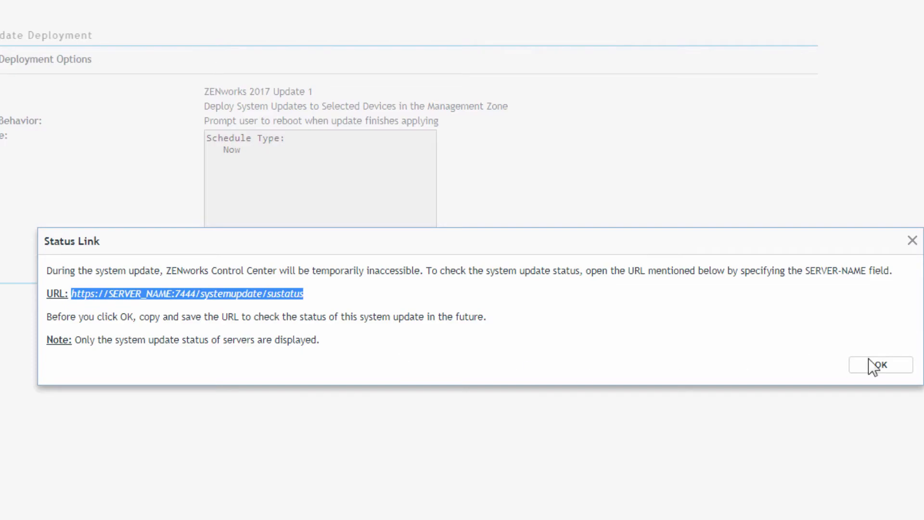
click(881, 364)
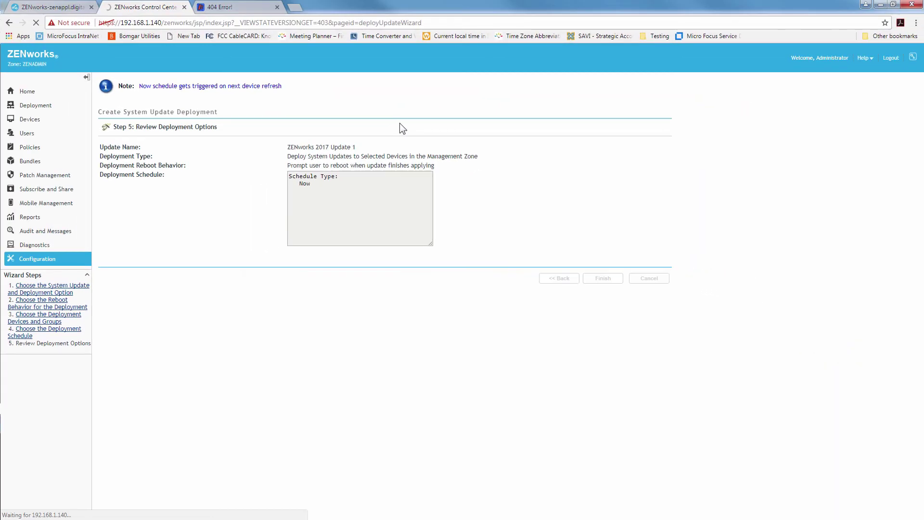
Reload the System Update Status page and check Update 1's pending device count in Control Center
click(236, 6)
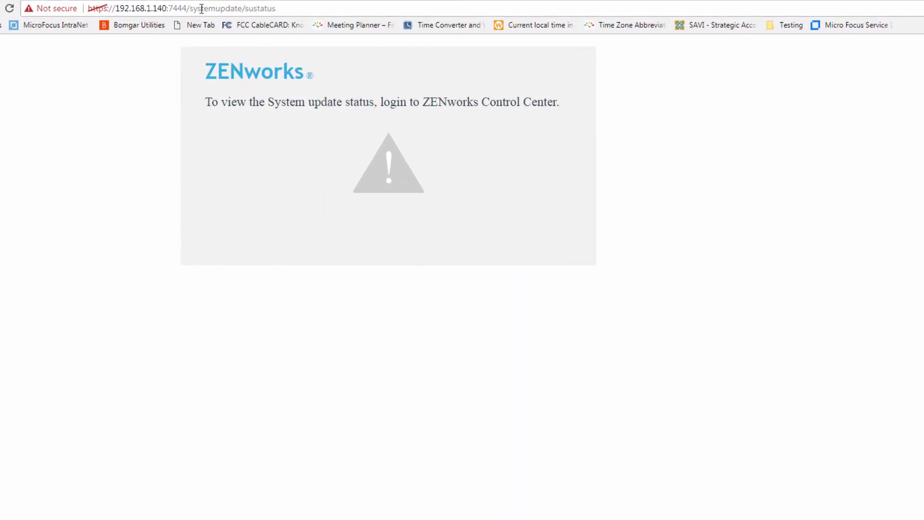
click(9, 9)
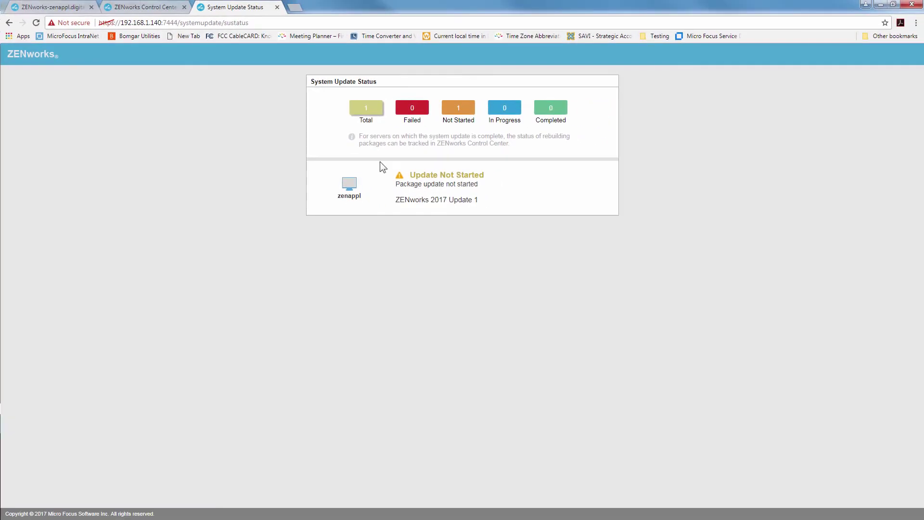
click(141, 12)
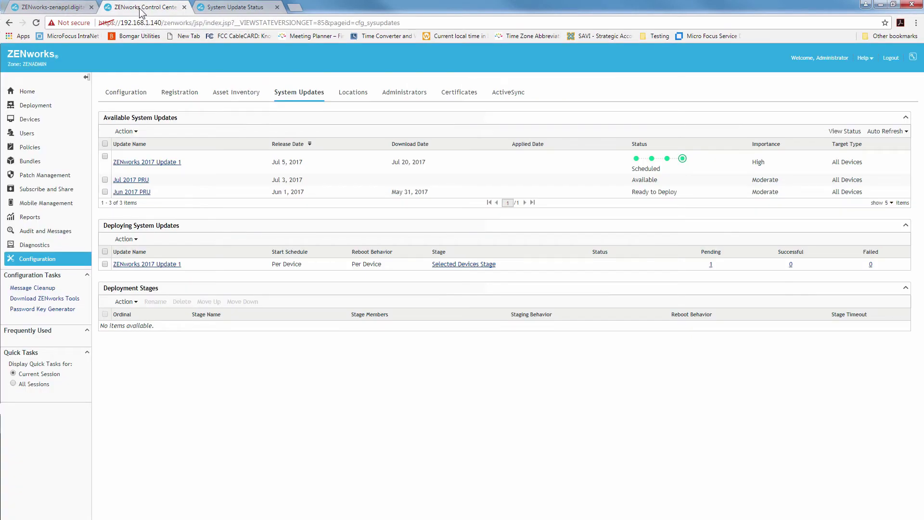
click(711, 264)
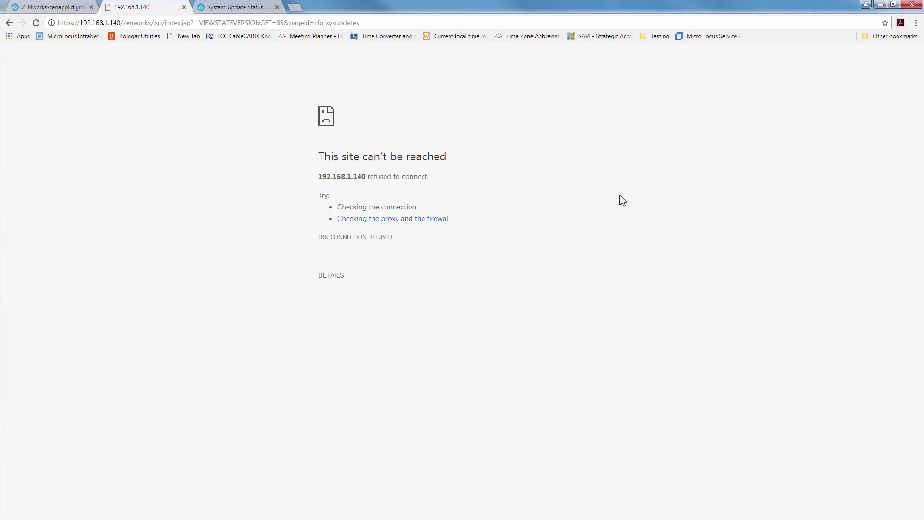
click(234, 7)
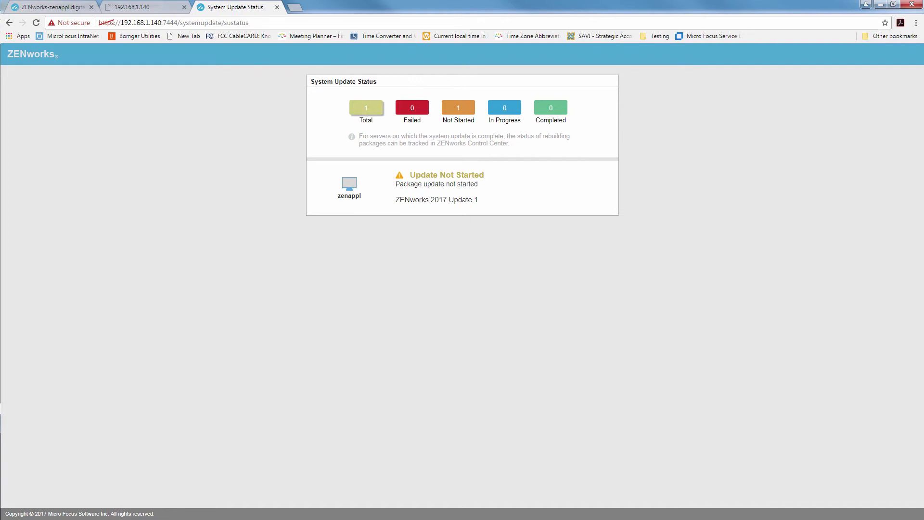
Retry the unreachable Control Center, then open Logs from the appliance Home page showing Version 17.0.0
click(144, 7)
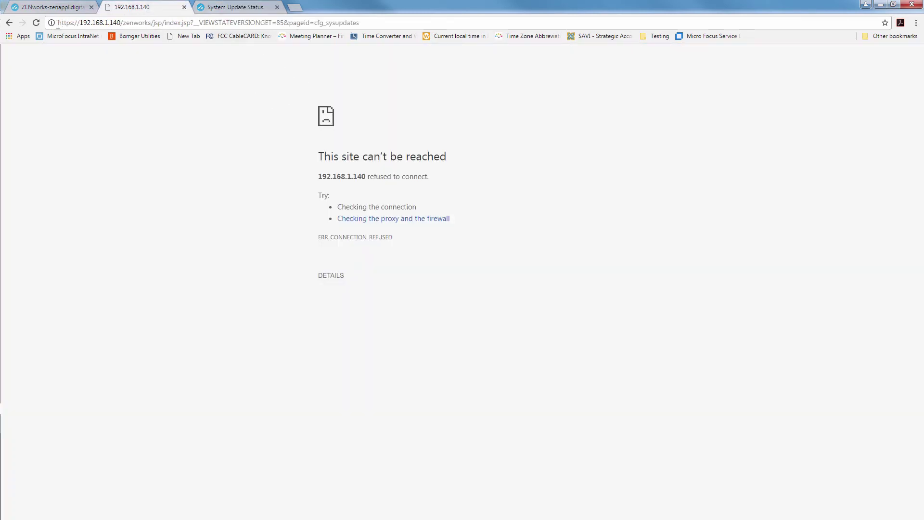
click(35, 23)
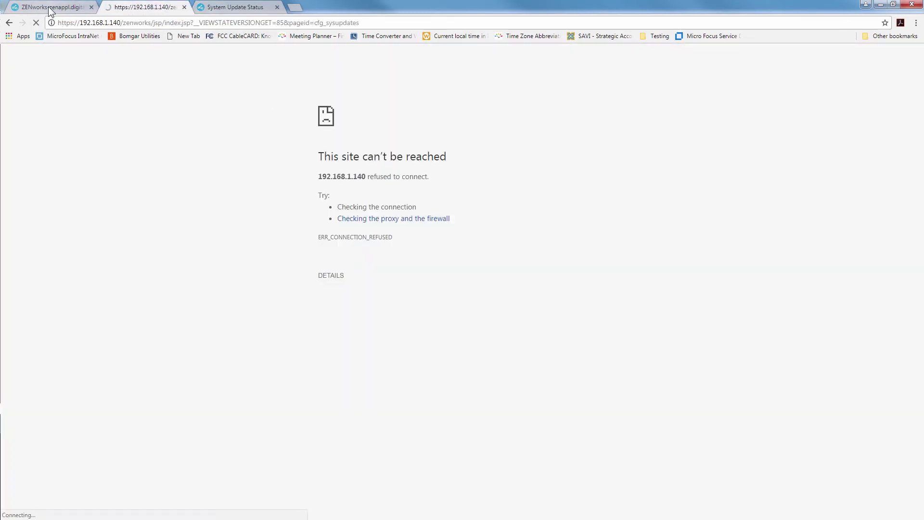
click(50, 9)
click(140, 6)
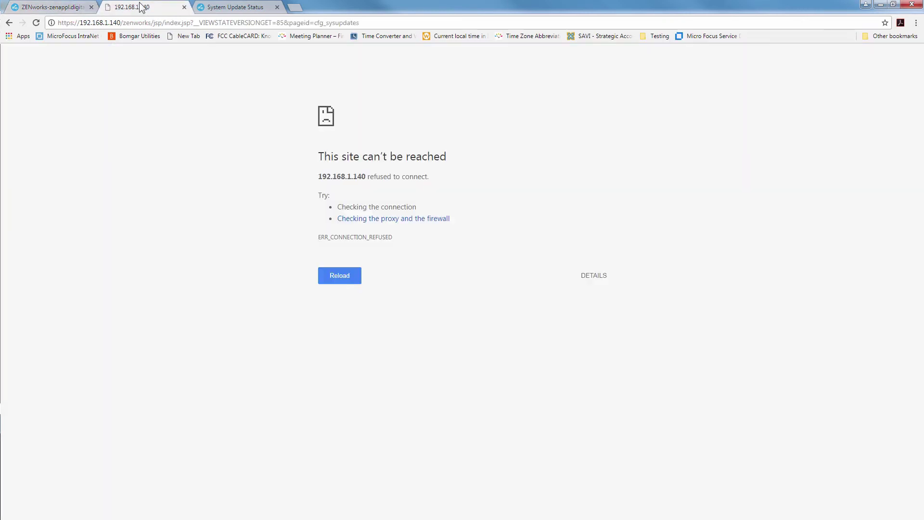
click(72, 7)
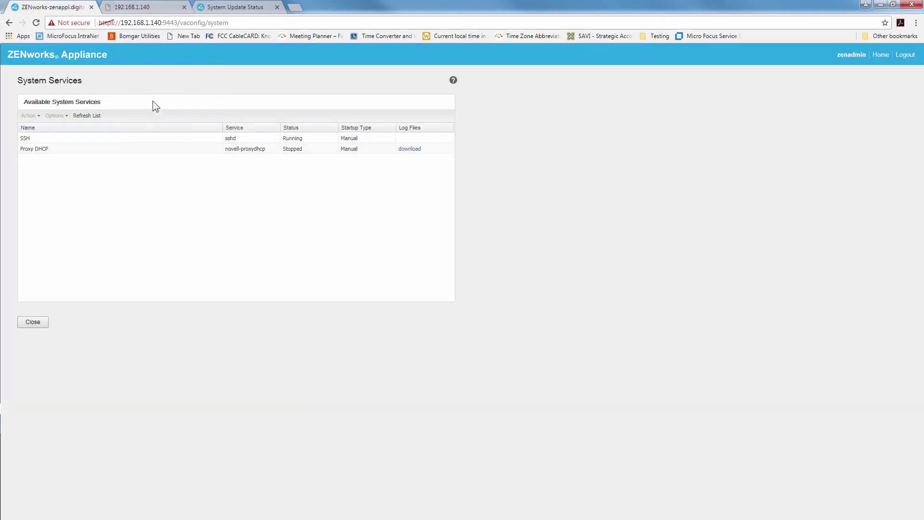
click(883, 56)
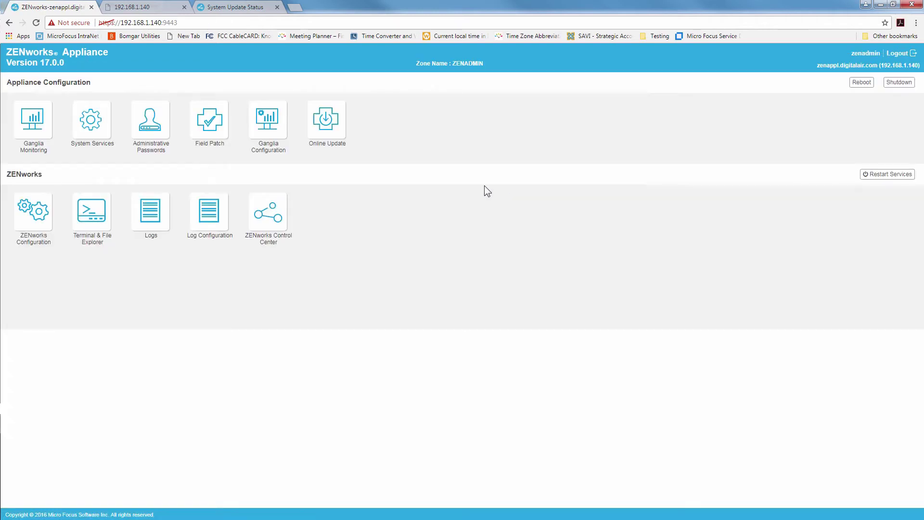
click(152, 212)
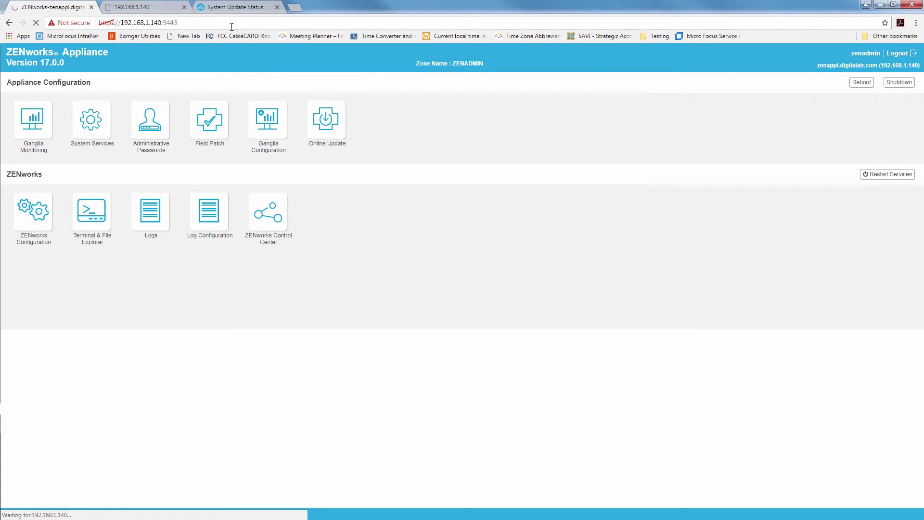
Watch System Update Status until zenappl reports Update Successful, 1 Completed and 0 Failed
click(233, 8)
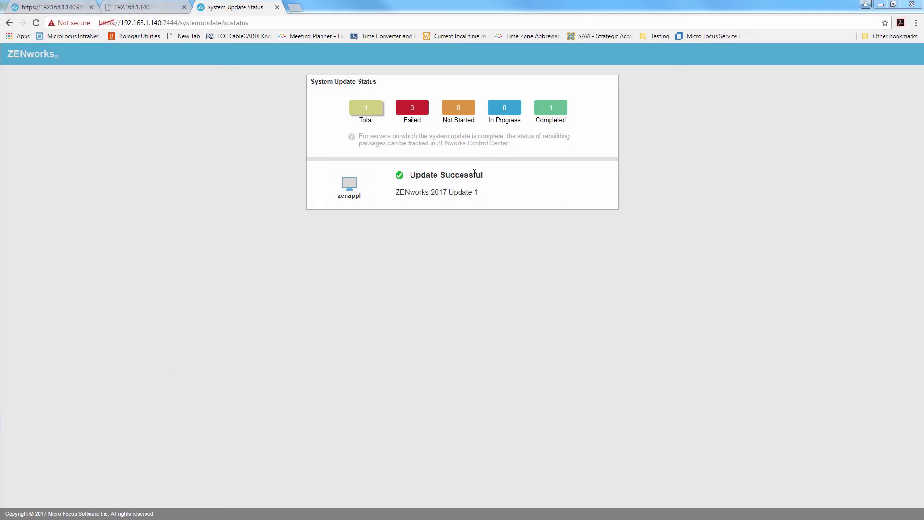
Reload the appliance administration page and sign in with the appliance credentials
click(85, 8)
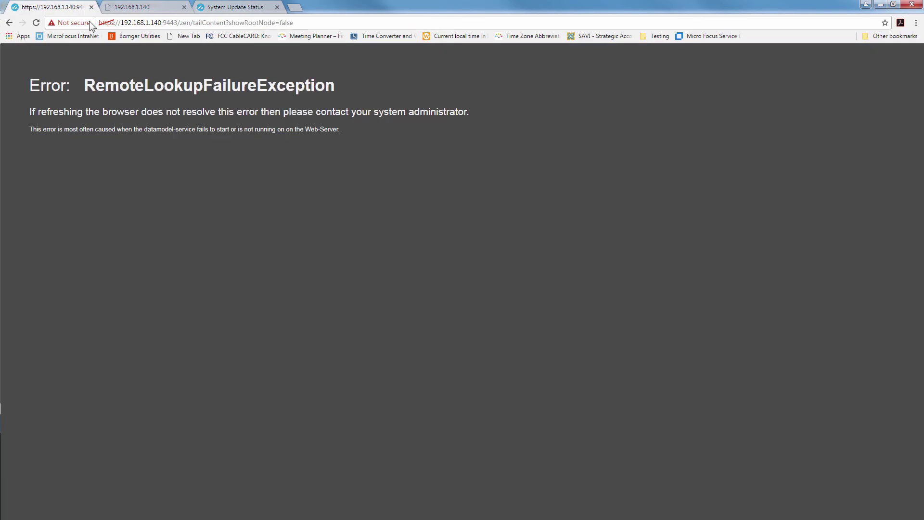
click(36, 23)
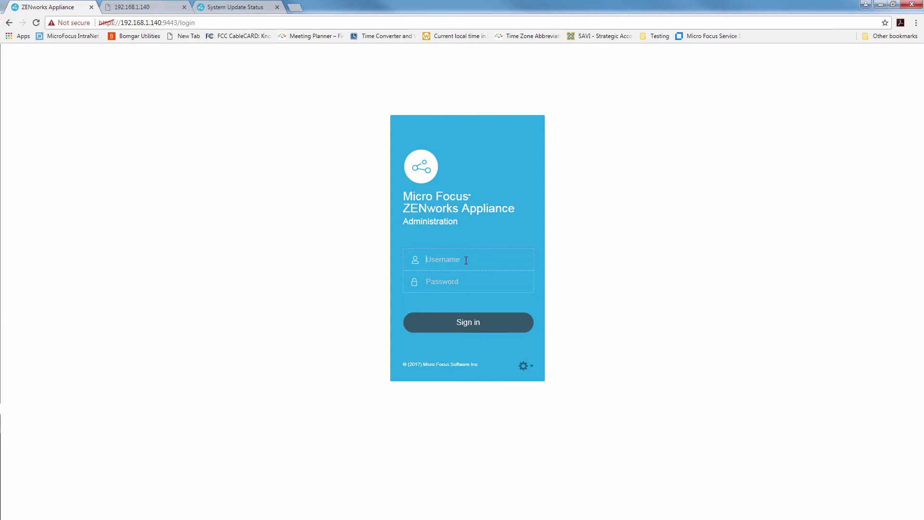
text(zenadm******)
key(Return)
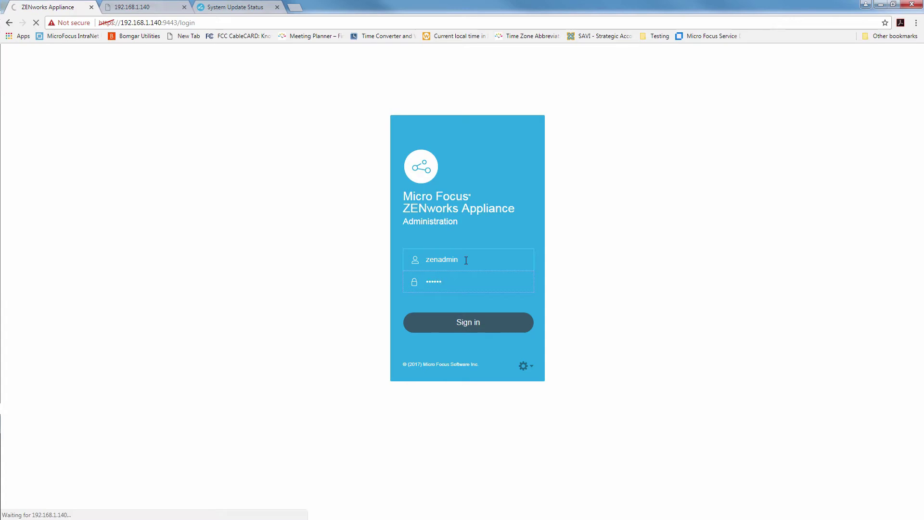
Reload Control Center and sign in as Administrator, fixing the misspelled username after the rejected attempt
click(129, 8)
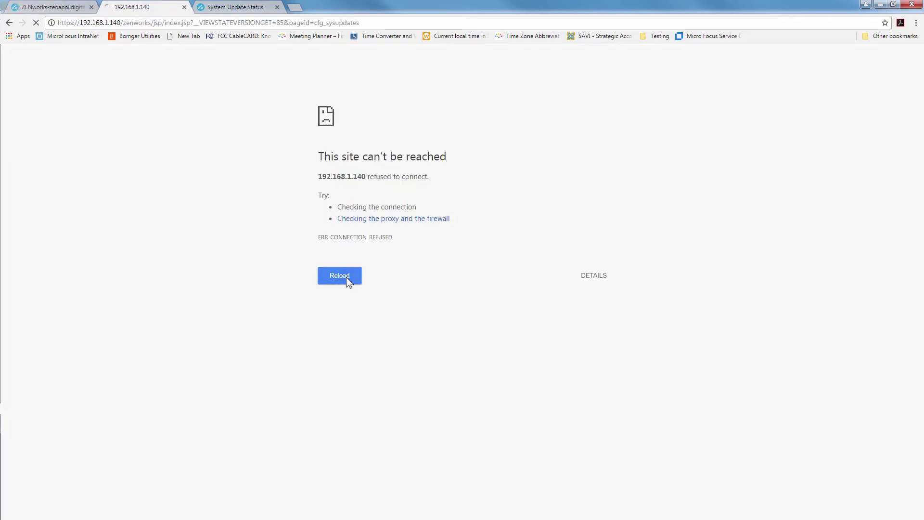
click(346, 278)
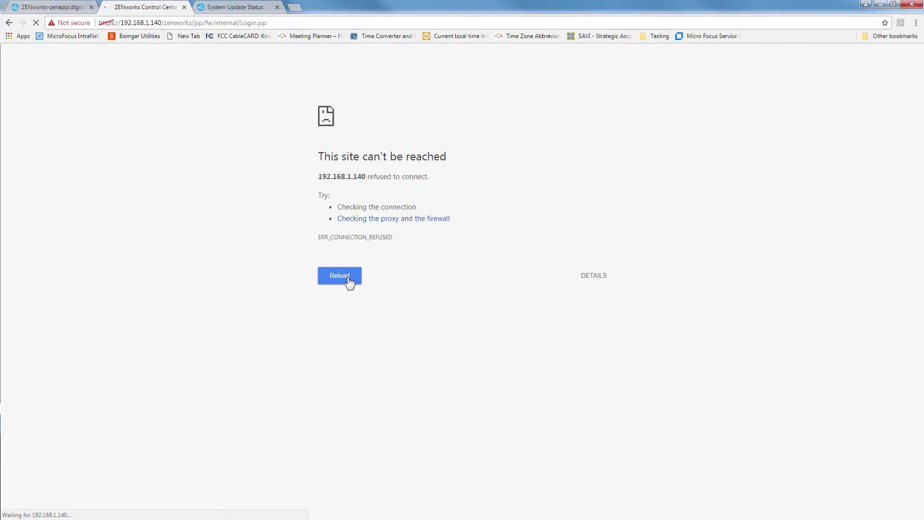
text(Ad)
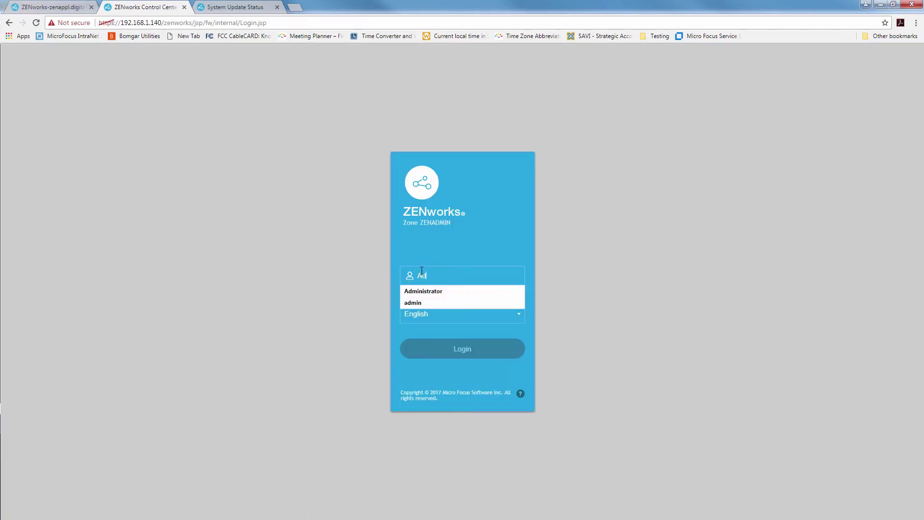
text(minstrator)
key(Tab)
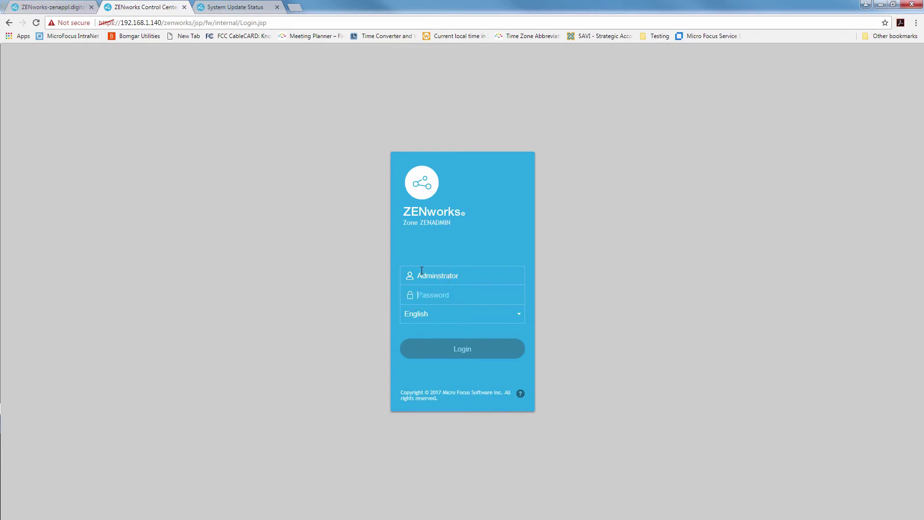
text(••••••)
key(Return)
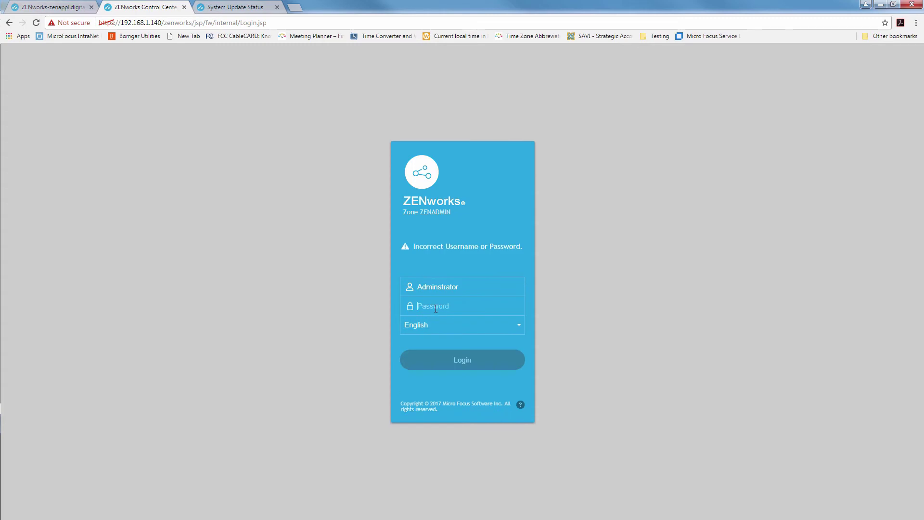
click(439, 286)
text(i)
click(438, 307)
Submit the corrected login, then confirm version 17.1.0 in the Appliance's ZENworks Configuration summary
text(******)
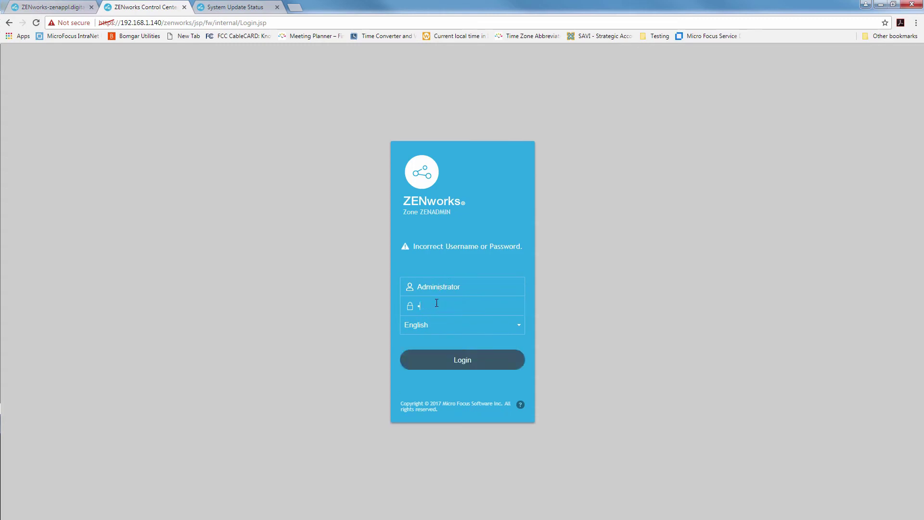
key(Return)
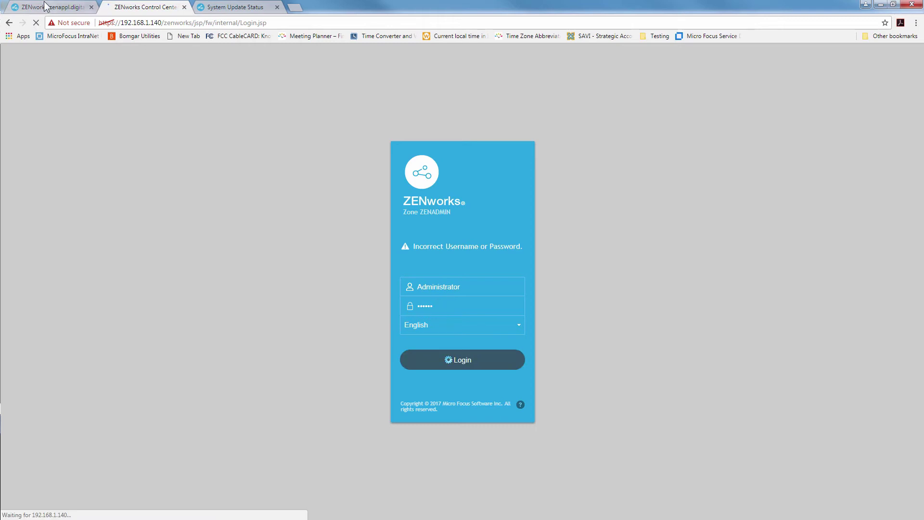
click(48, 6)
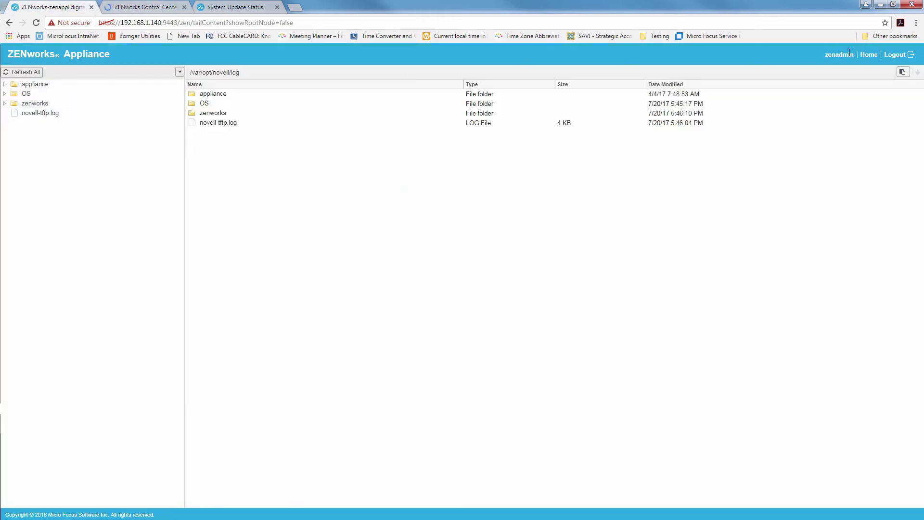
click(869, 54)
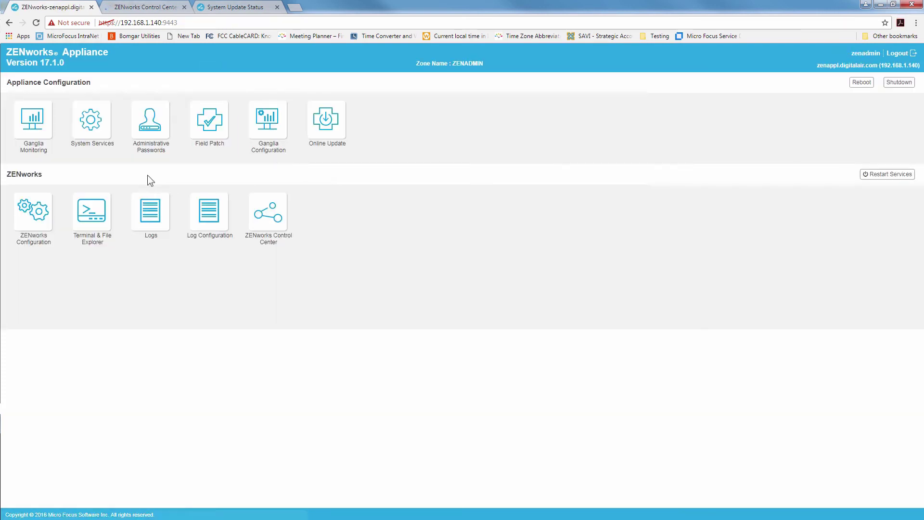
click(47, 206)
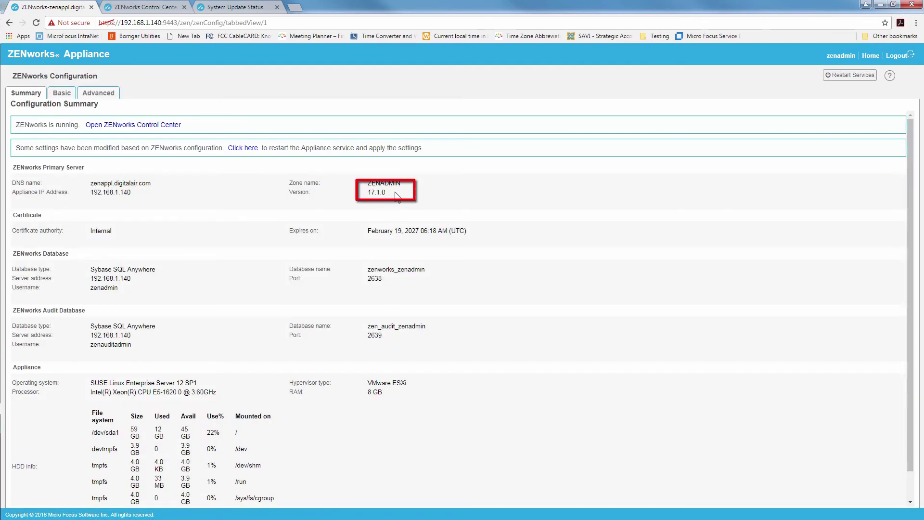
double_click(367, 192)
click(145, 7)
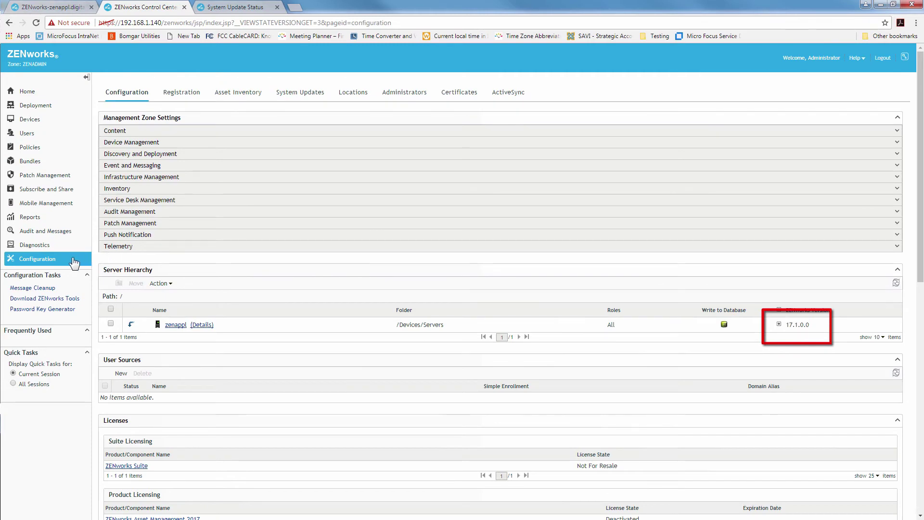
In System Updates, check which device is still pending the Update 1 deployment
click(305, 96)
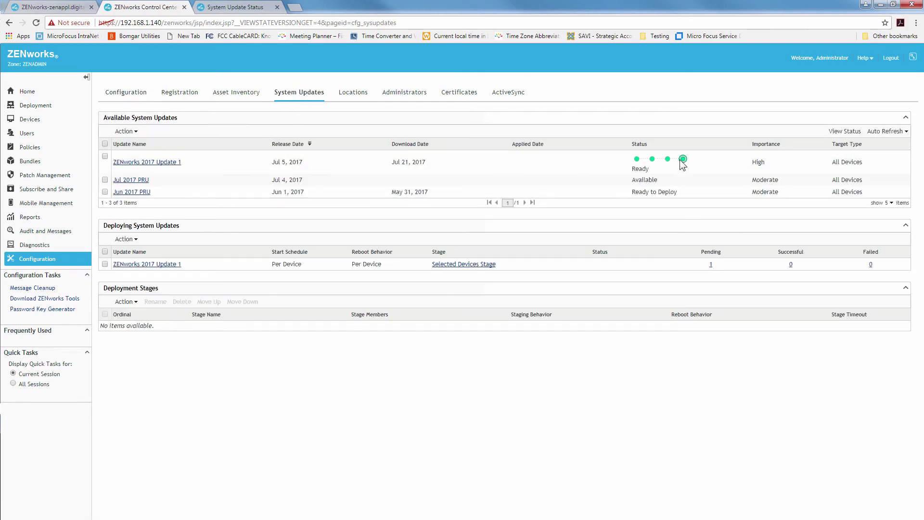
mouse_move(684, 158)
click(711, 264)
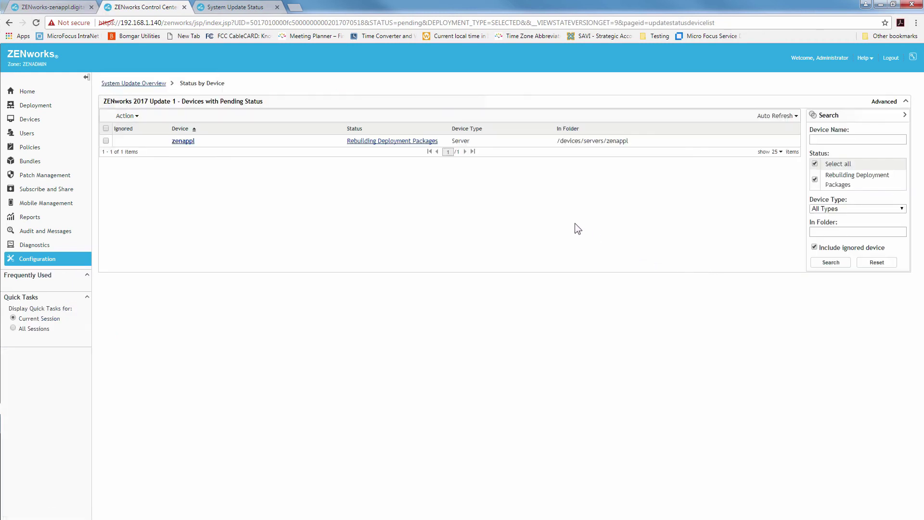
mouse_move(391, 144)
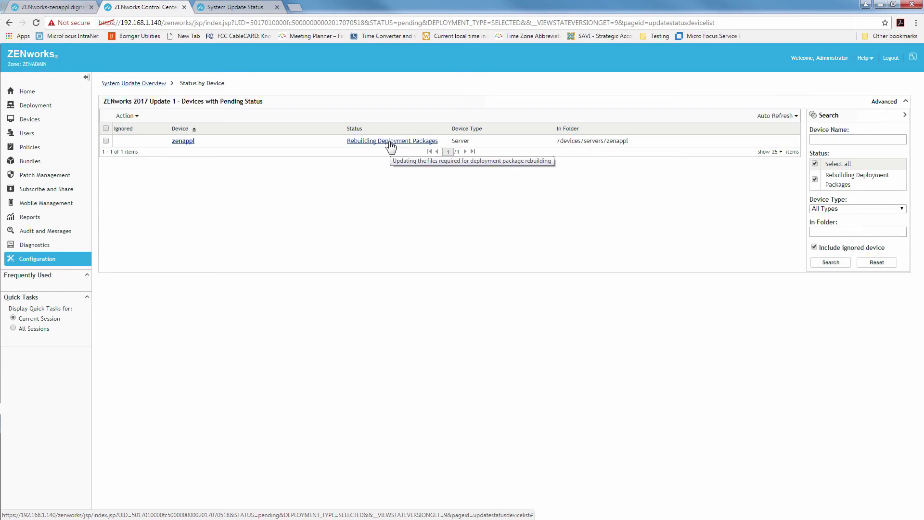
click(128, 83)
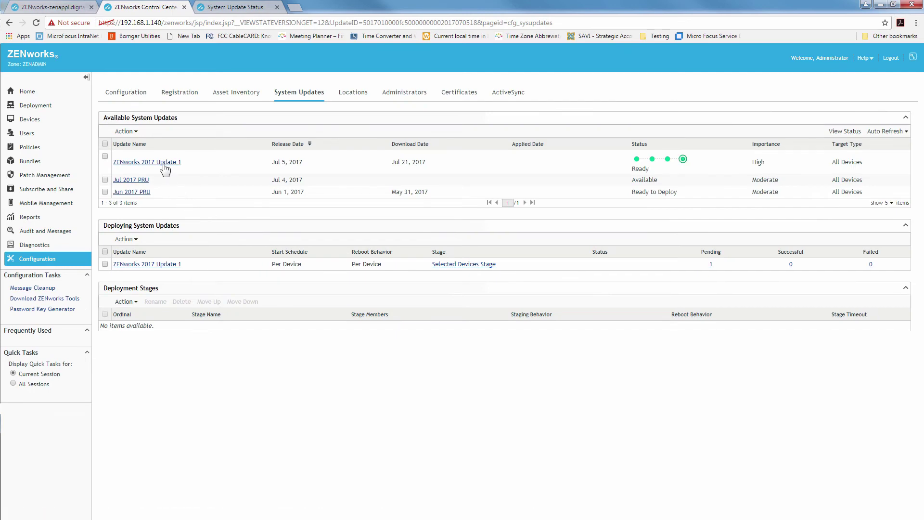
Open the ZENworks 2017 Update 1 release details and copy its Update GUID
click(164, 164)
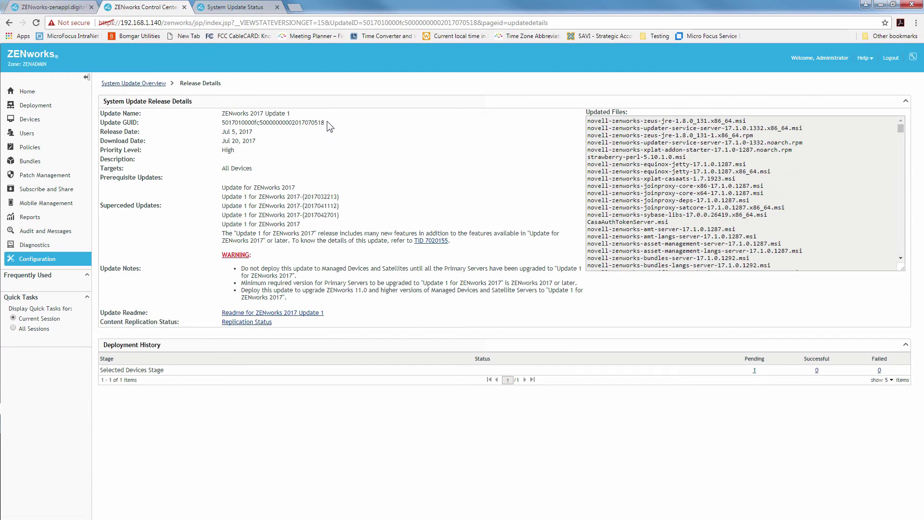
drag(325, 122, 224, 122)
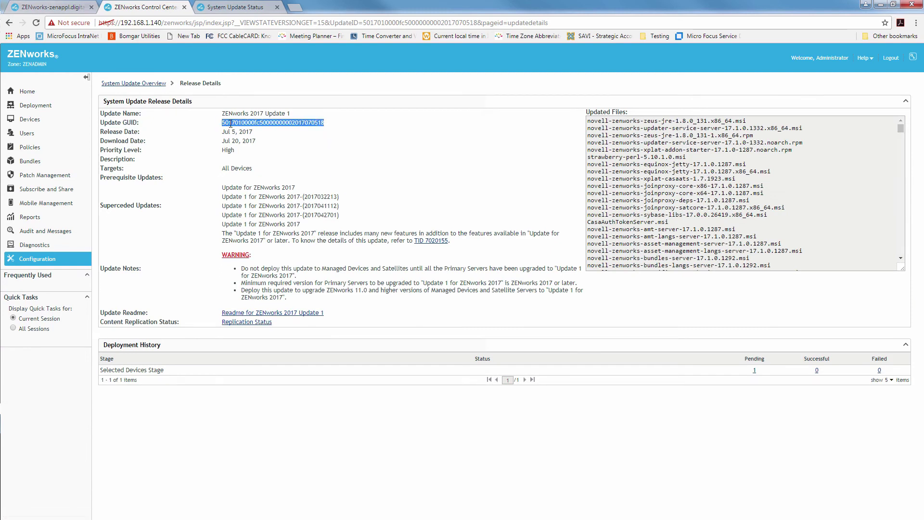
right_click(230, 124)
click(255, 137)
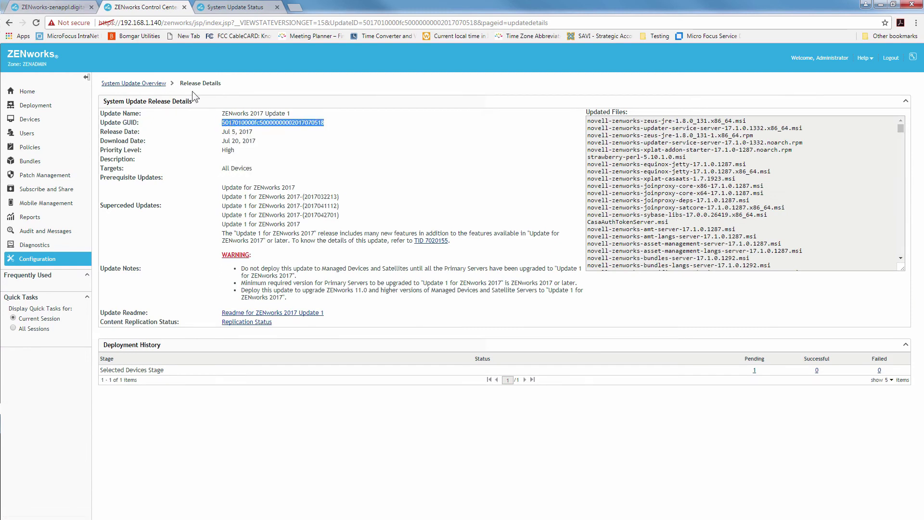
click(63, 8)
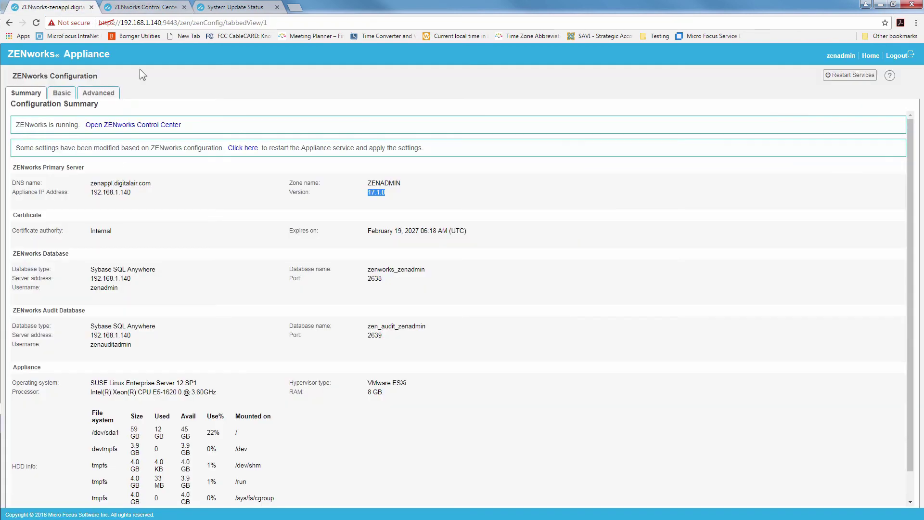
Open loader-messages.log from the zenworks log folder and filter it by the pasted Update GUID
click(871, 55)
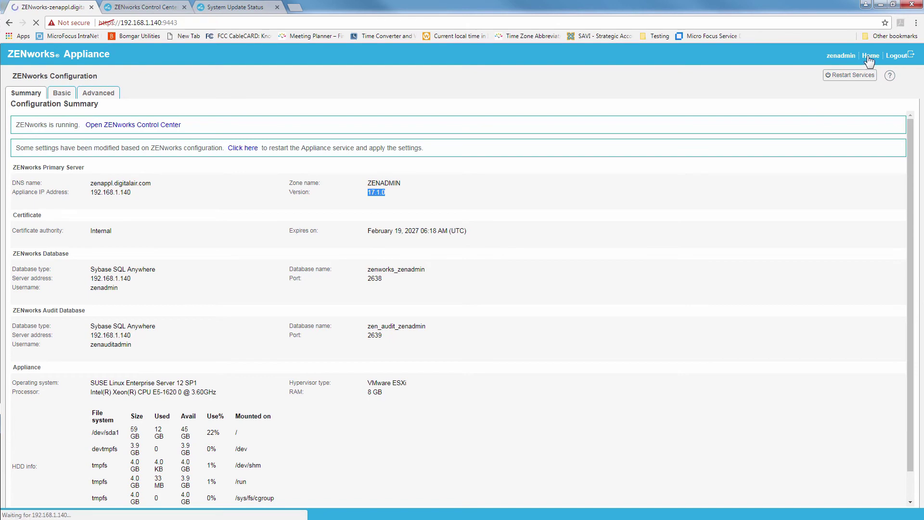
click(158, 207)
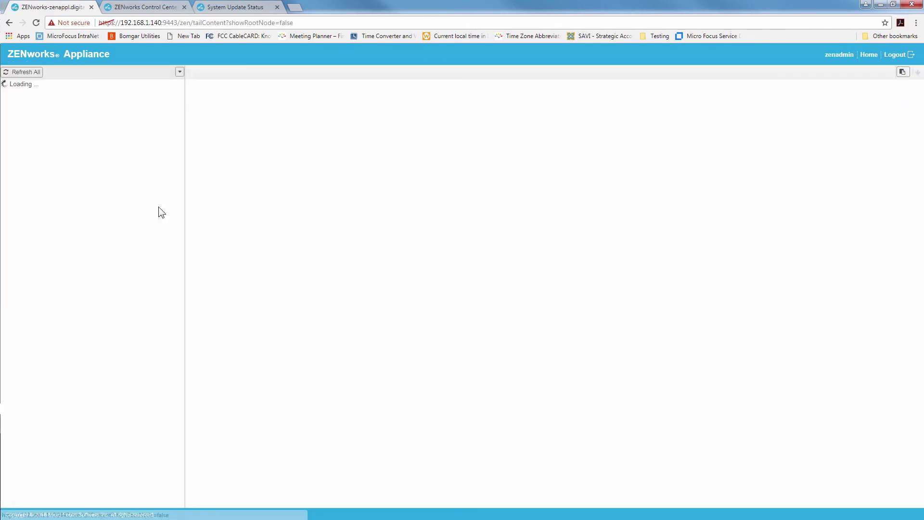
click(36, 104)
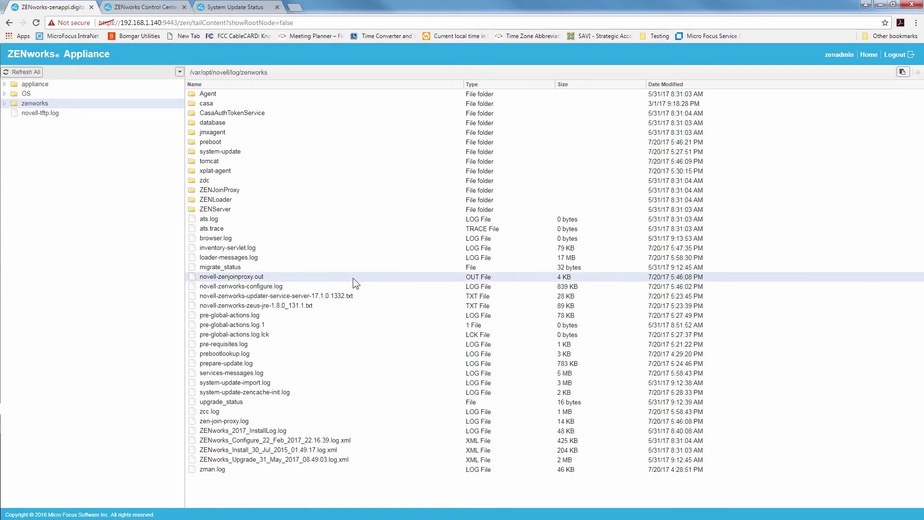
double_click(335, 259)
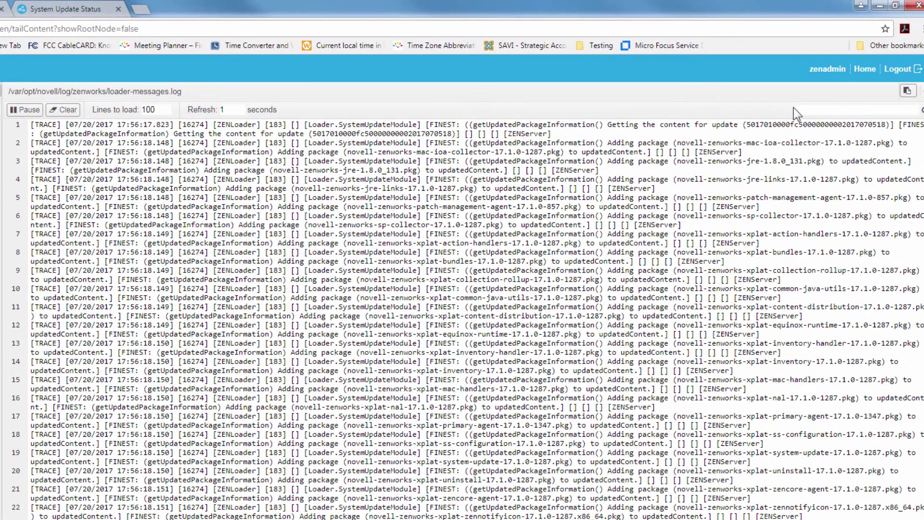
click(805, 110)
key(ctrl+v)
click(921, 112)
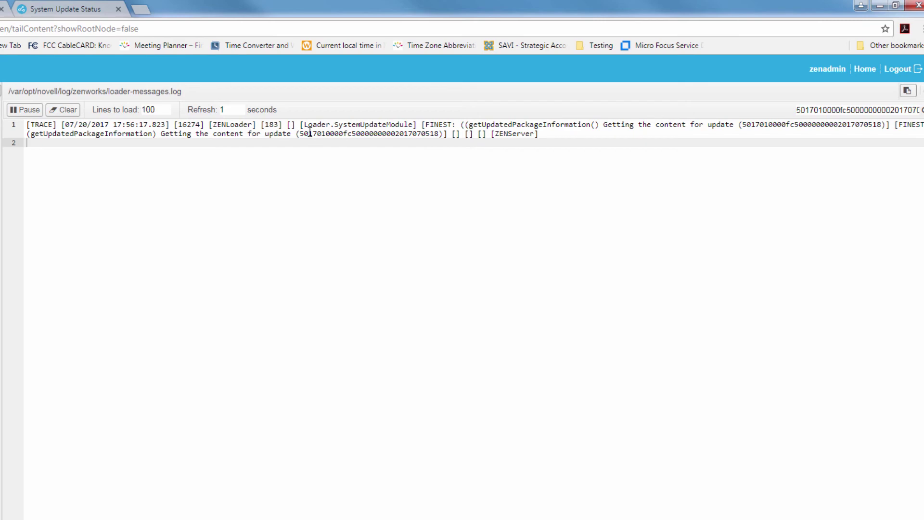
Highlight the matching update ID, then open pre-global-actions.log to find its SUCCESS status line
drag(308, 133, 328, 133)
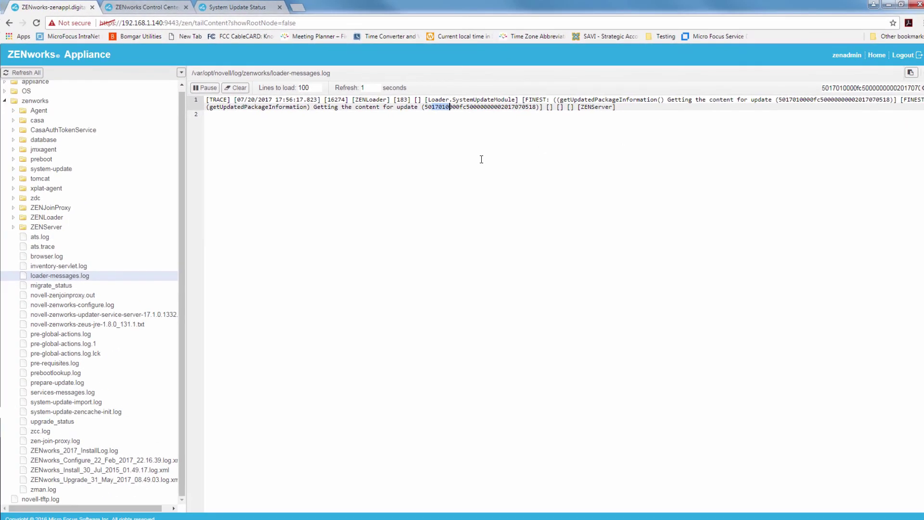
click(82, 336)
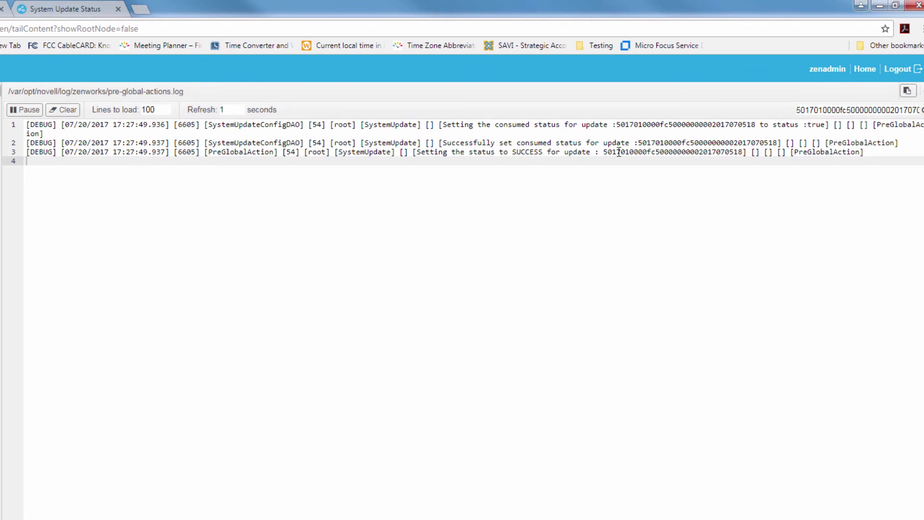
drag(619, 152, 631, 153)
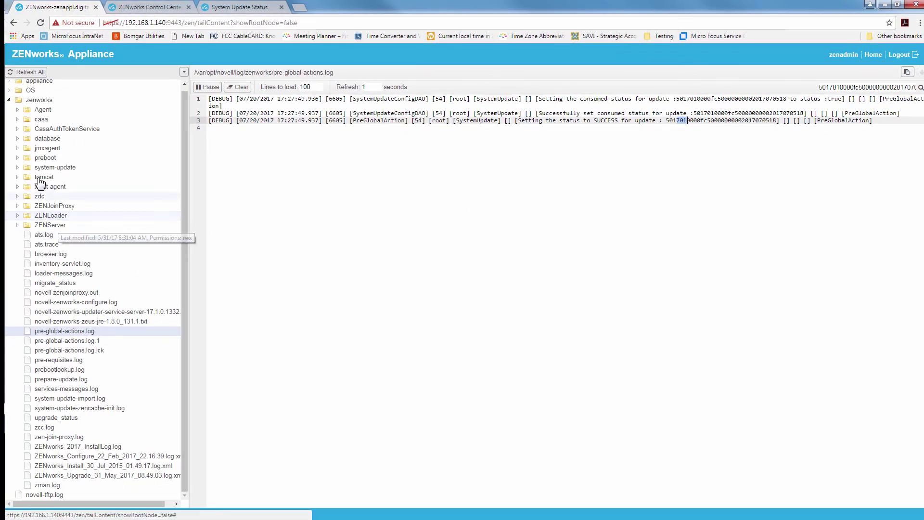
Open system-update.log from the newest system-update log folder
click(21, 168)
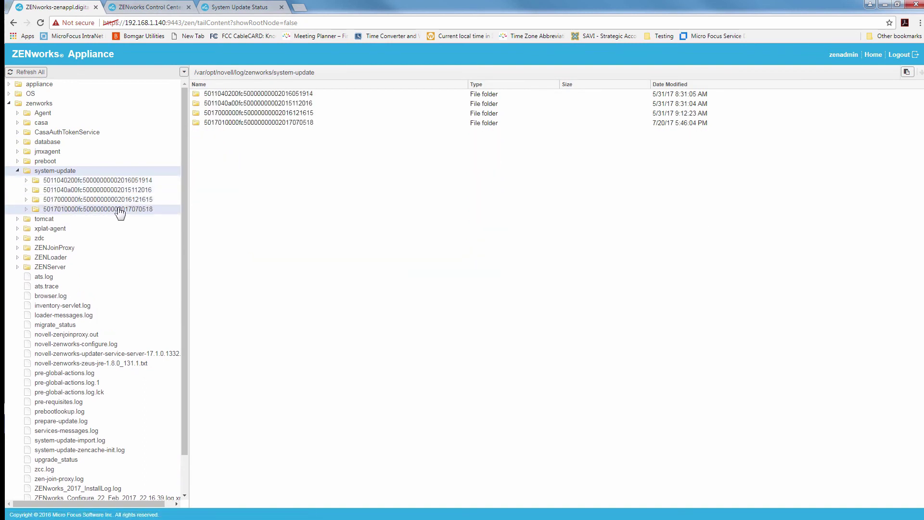
click(29, 211)
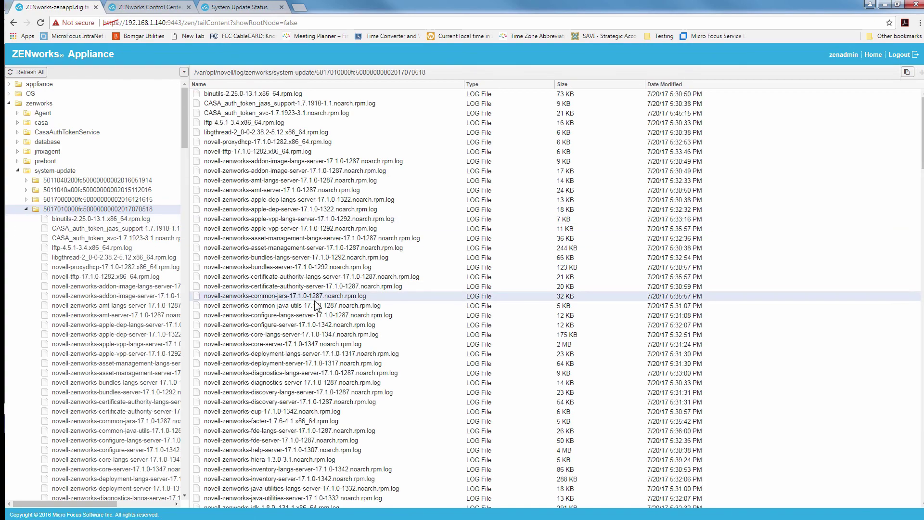
drag(923, 154, 922, 485)
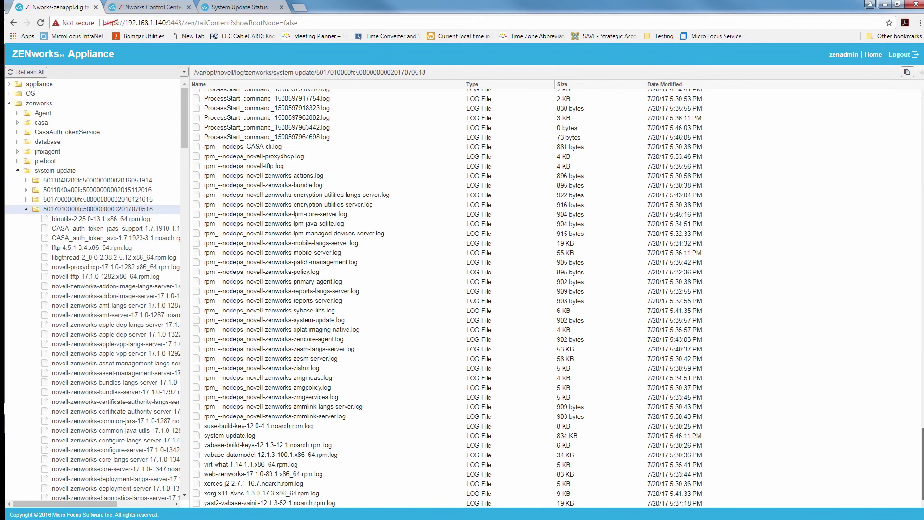
double_click(325, 435)
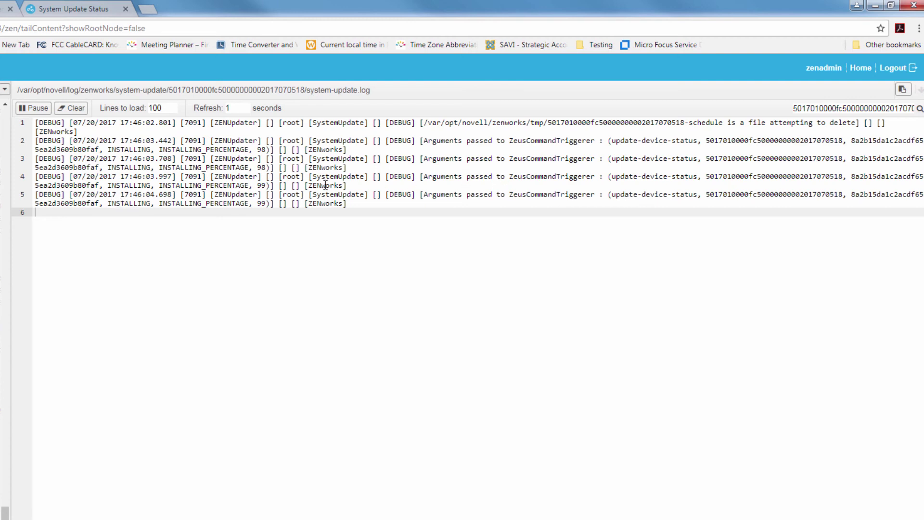
Clear the log search and review the final lines: ZENUpdater exit code, FINISHED status, primary server message
drag(253, 202, 284, 196)
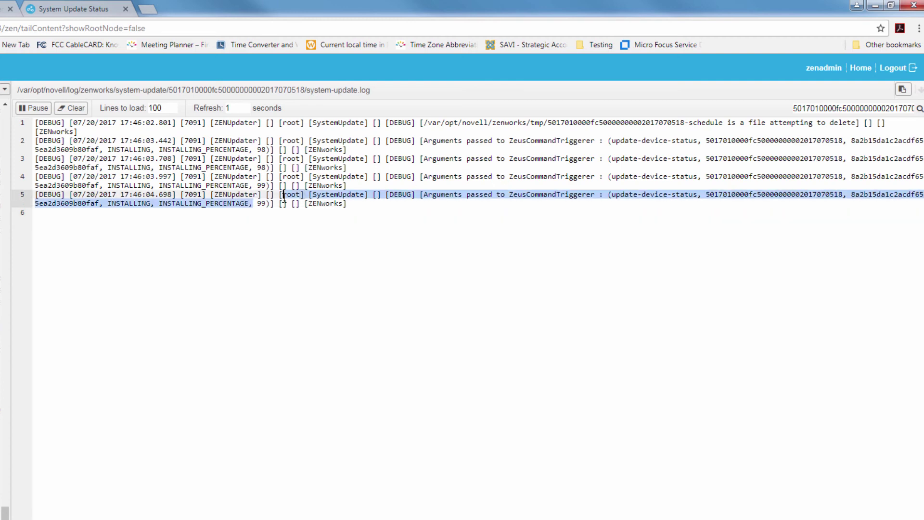
click(282, 195)
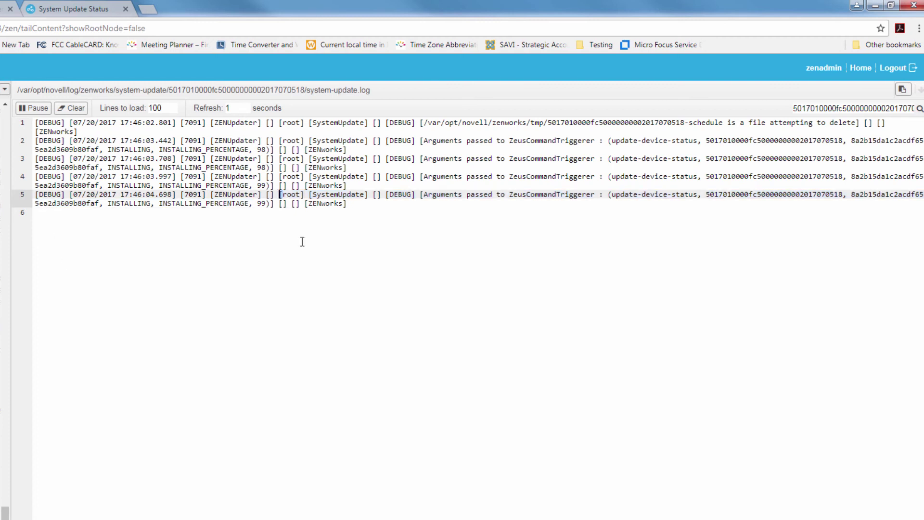
click(909, 107)
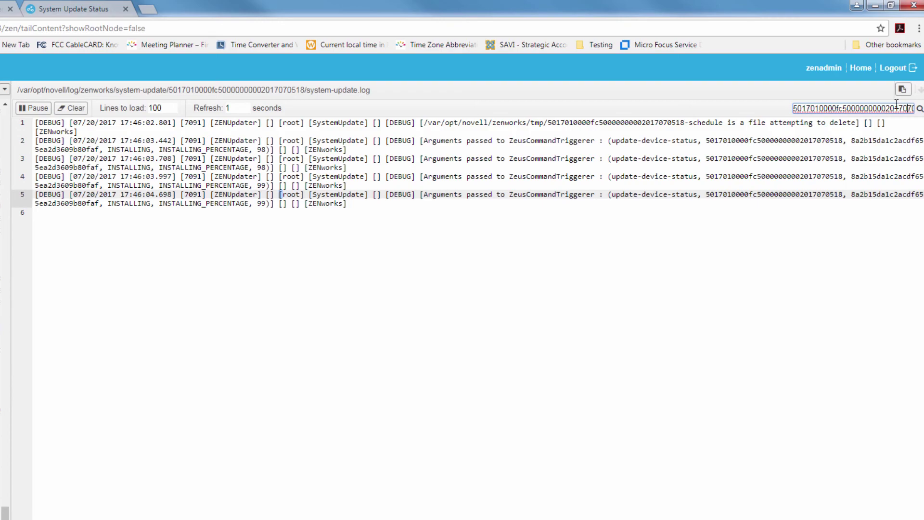
key(ctrl+a)
key(BackSpace)
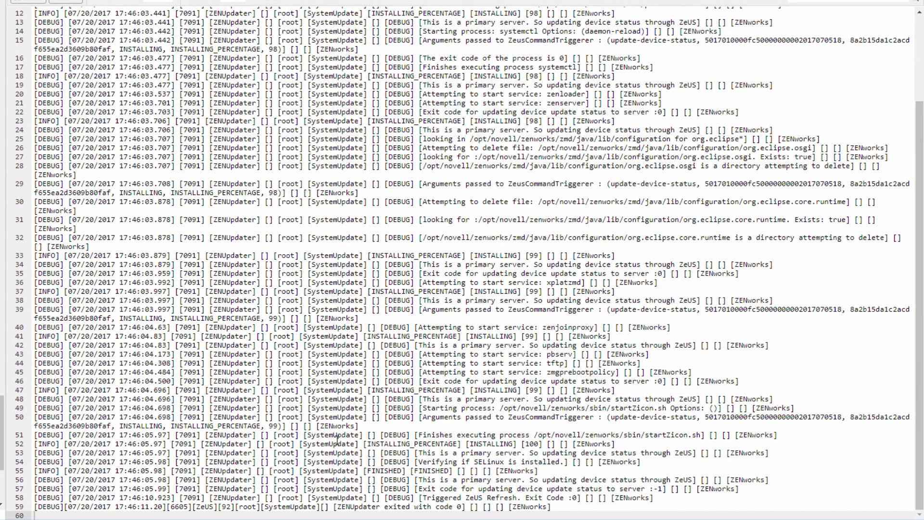
drag(334, 505, 451, 506)
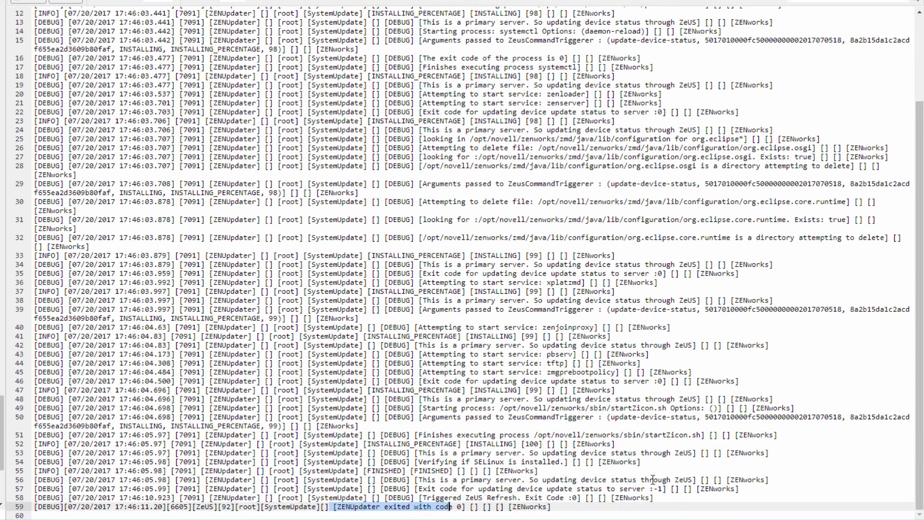
drag(457, 471, 339, 474)
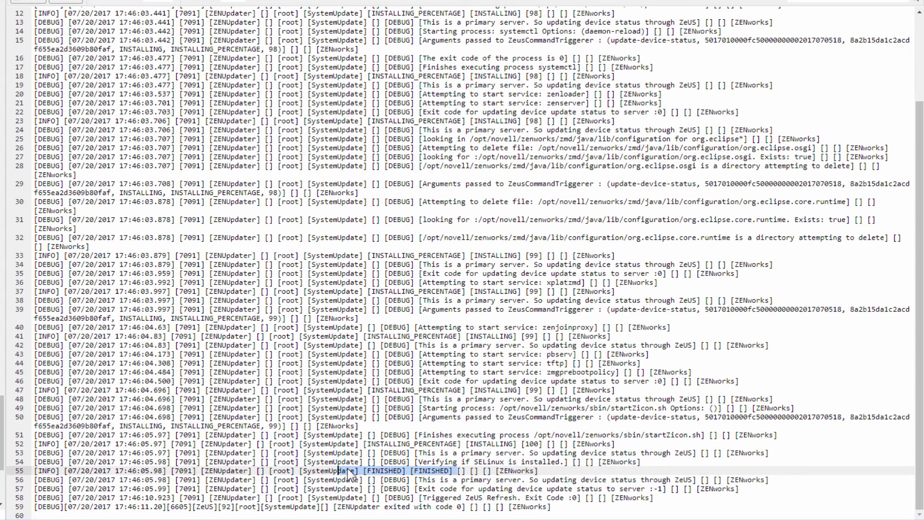
drag(424, 480, 512, 480)
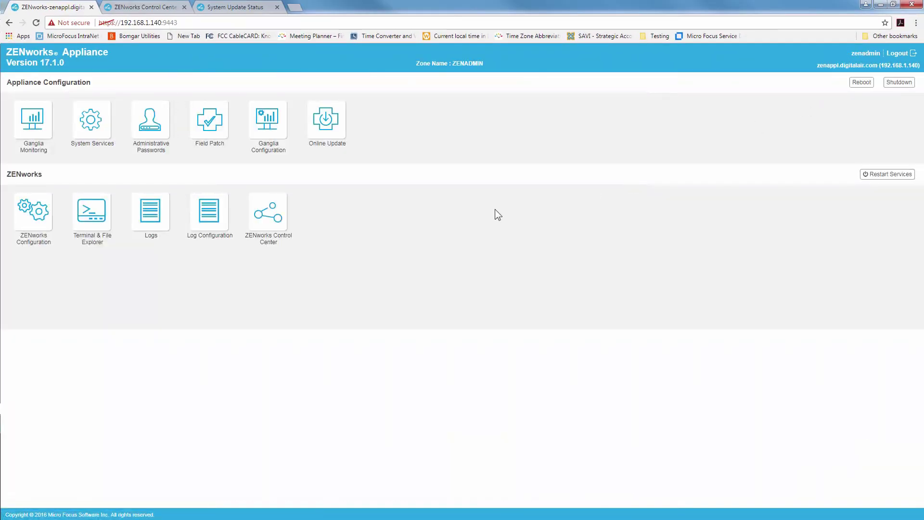
Recheck version 17.1.0 in the ZENworks Configuration summary
click(40, 209)
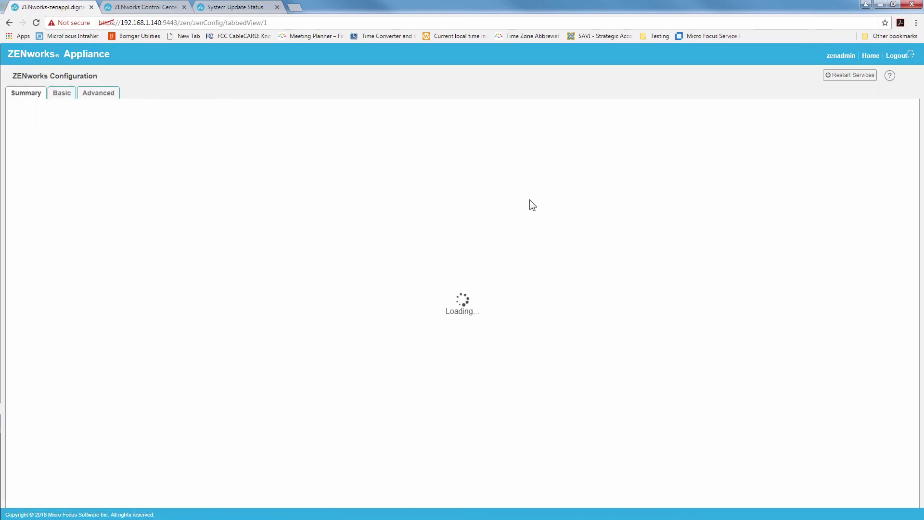
scroll(414, 218, down, 1)
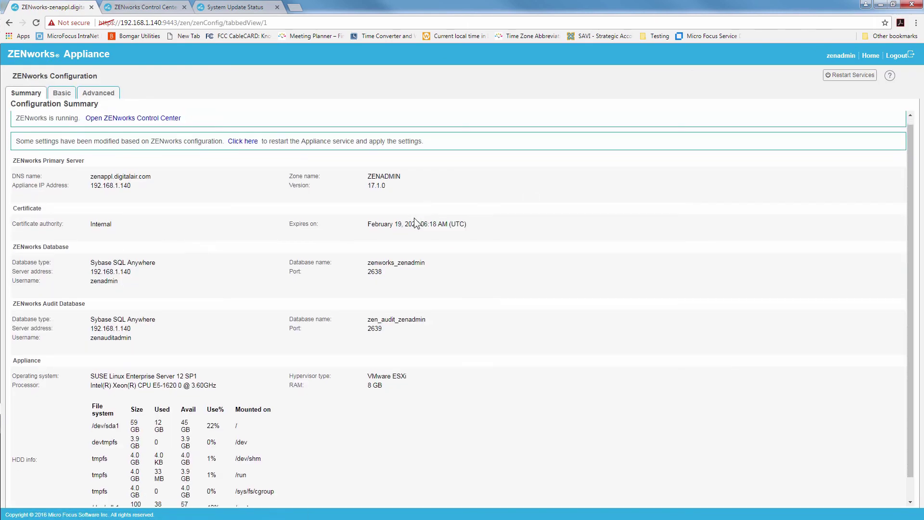
click(147, 7)
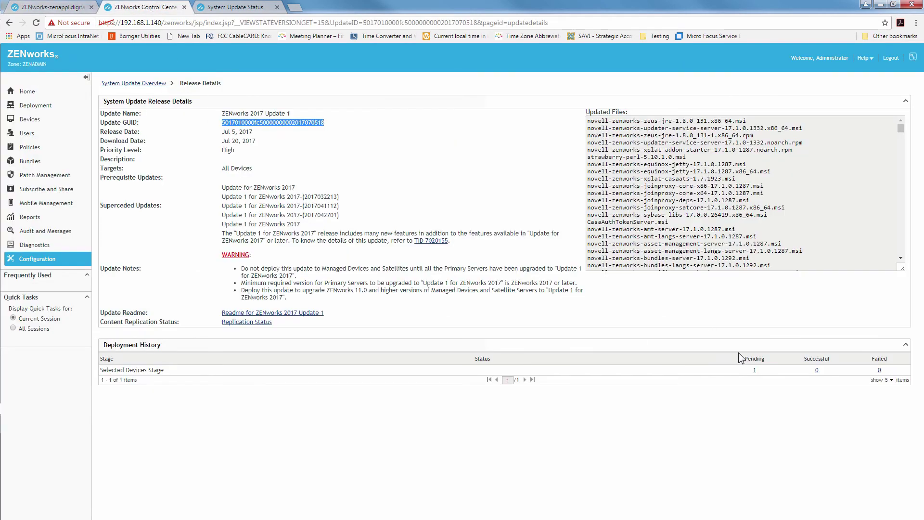
View zenappl's Rebuilding Deployment Packages status, then reopen Update 1's Pending list to find it empty
click(755, 370)
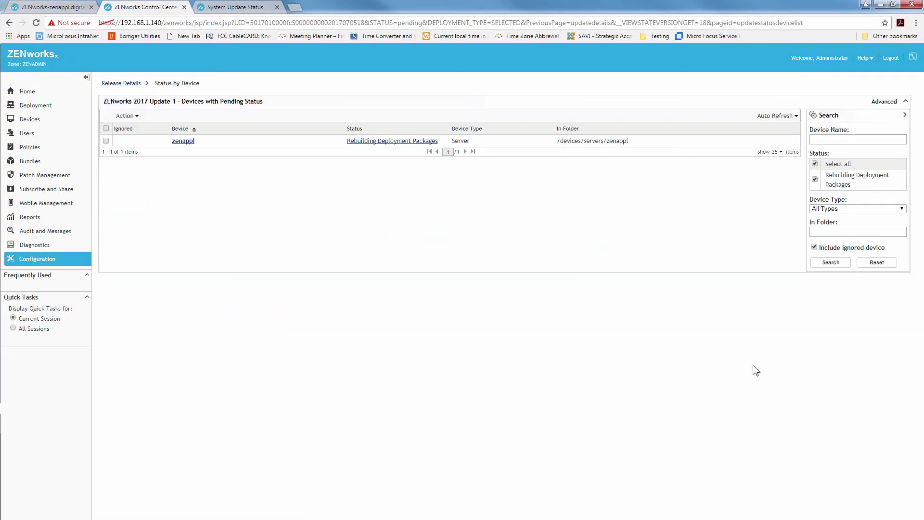
click(415, 141)
click(517, 301)
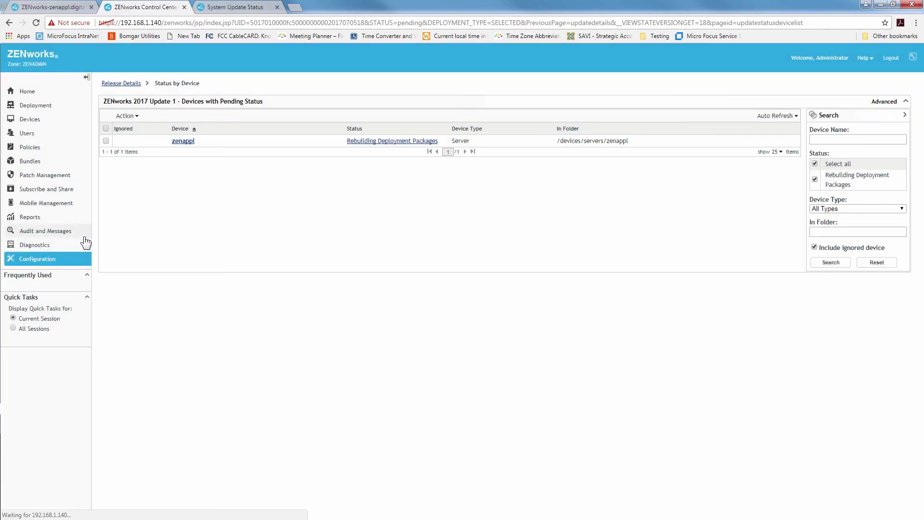
click(112, 84)
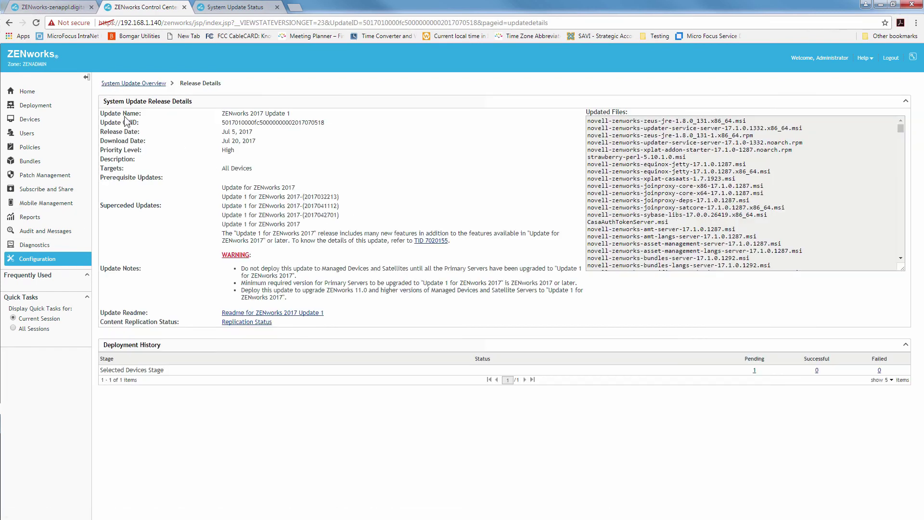
click(135, 83)
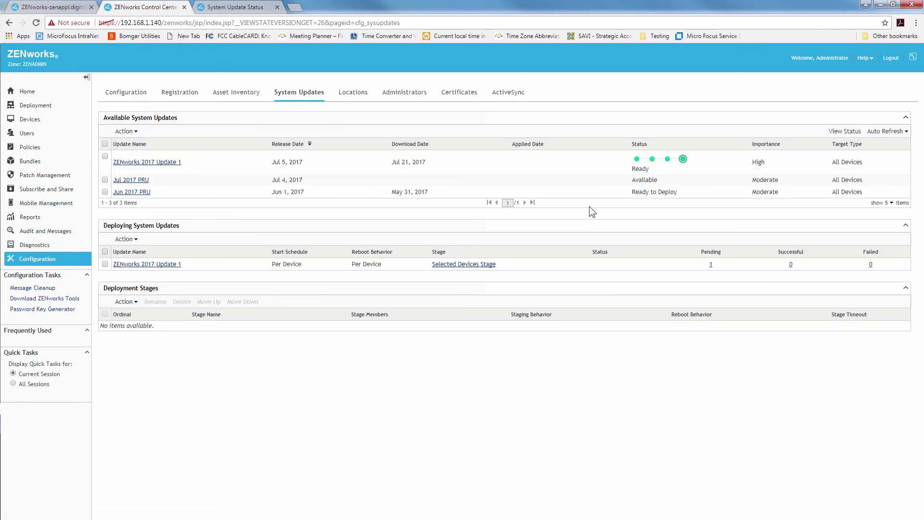
click(711, 263)
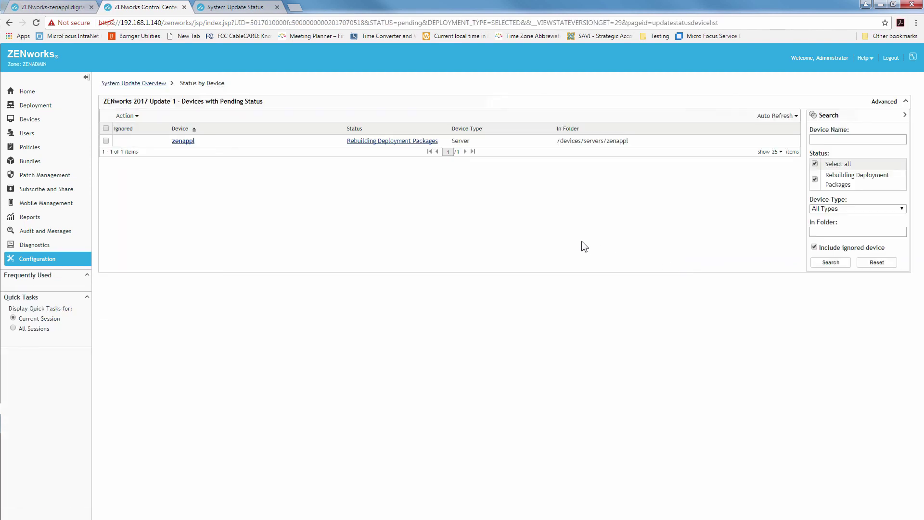
mouse_move(387, 147)
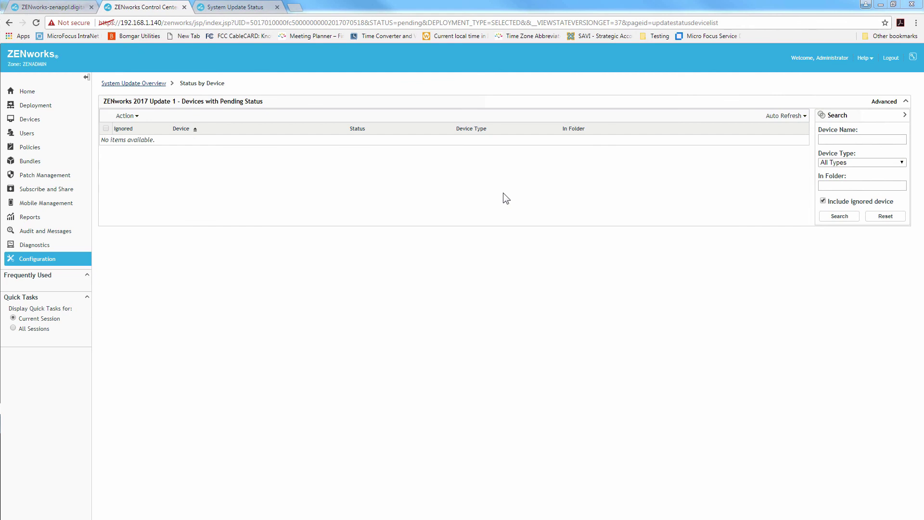
Select ZENworks 2017 Update 1 in System Update Overview, confirming 0 pending, 1 successful, 0 failed
click(153, 83)
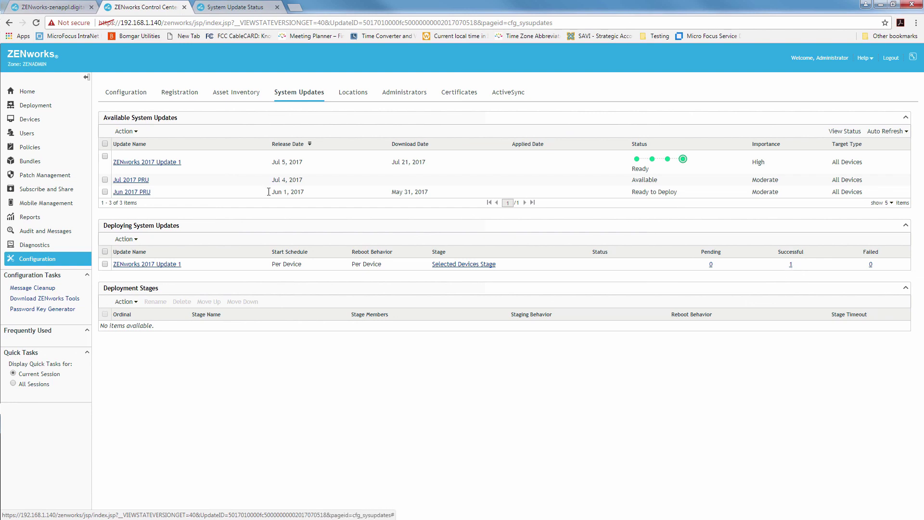
click(105, 156)
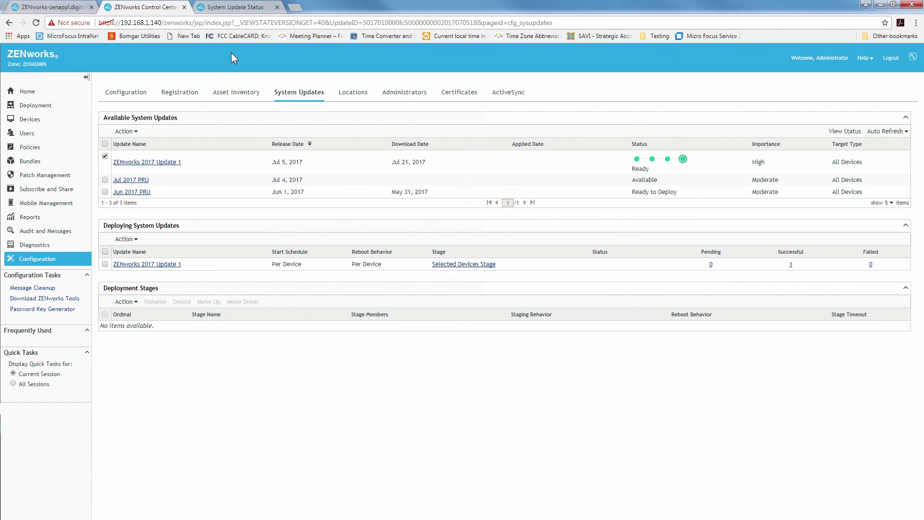
click(71, 9)
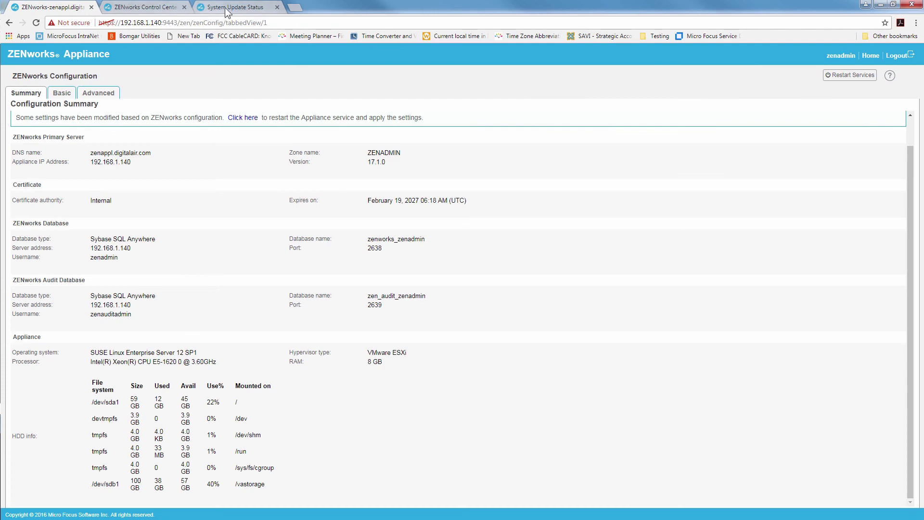
click(206, 9)
click(155, 8)
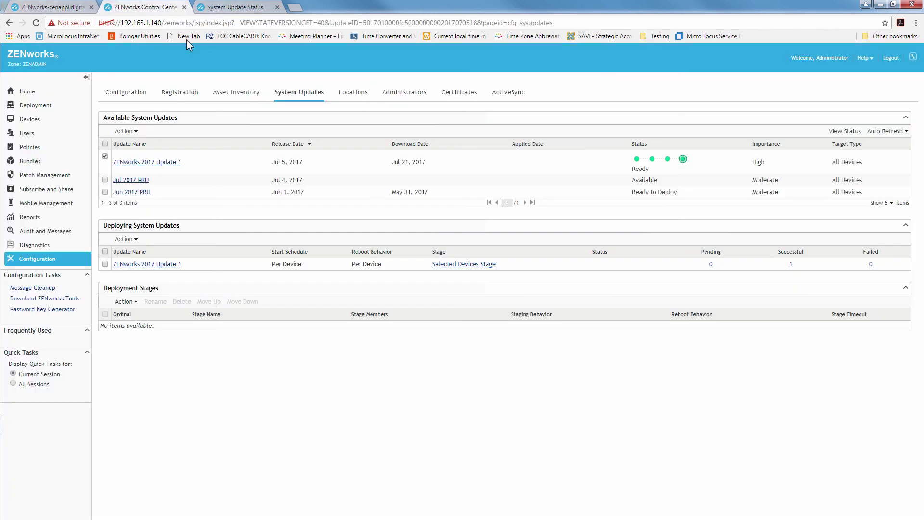